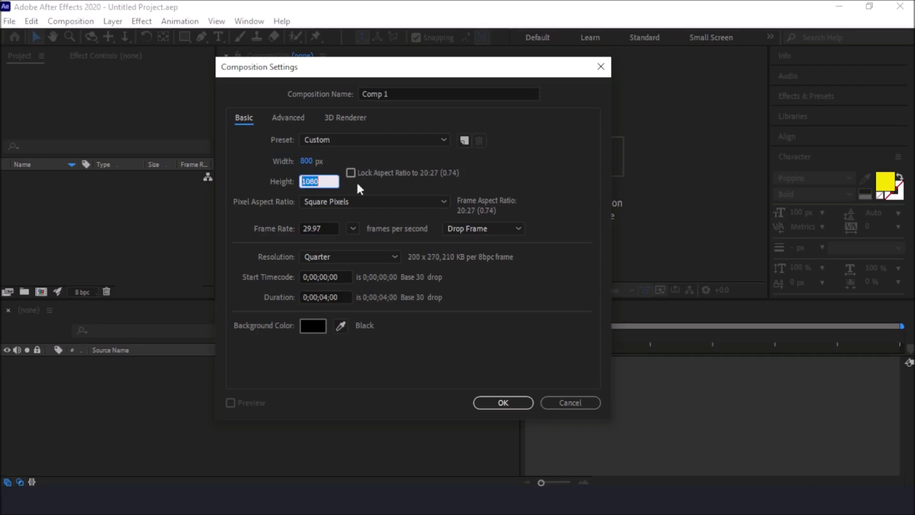
- Set the new composition's height to 150 px and create it
text(150)
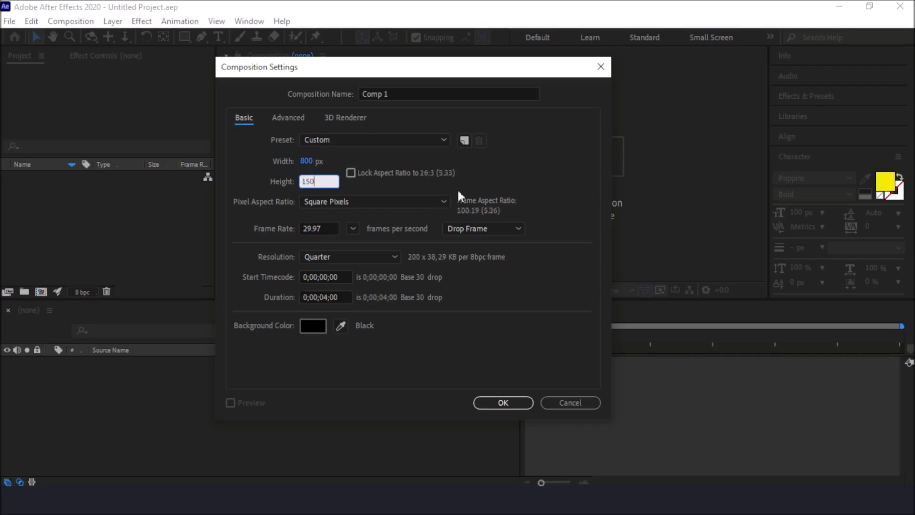
click(514, 403)
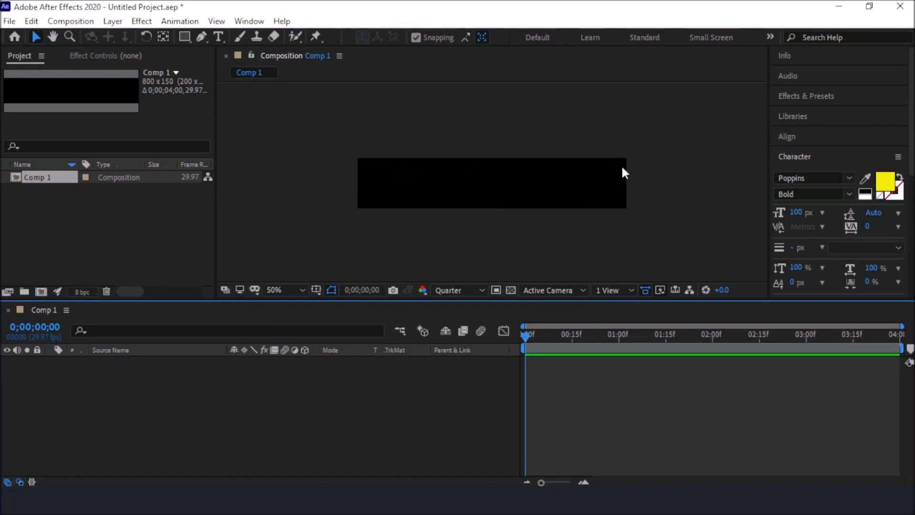
- Add the text "ARCH EFFECTS" to the composition and centre it vertically in the frame
click(218, 36)
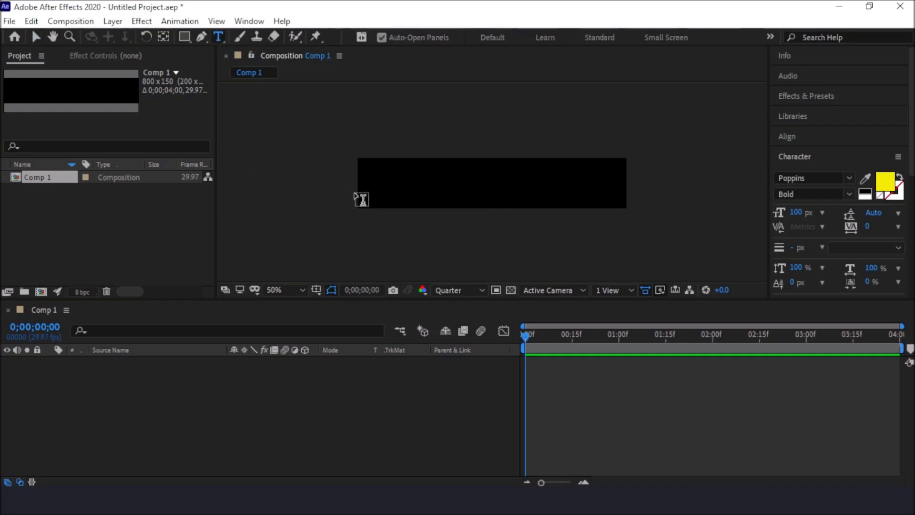
click(376, 188)
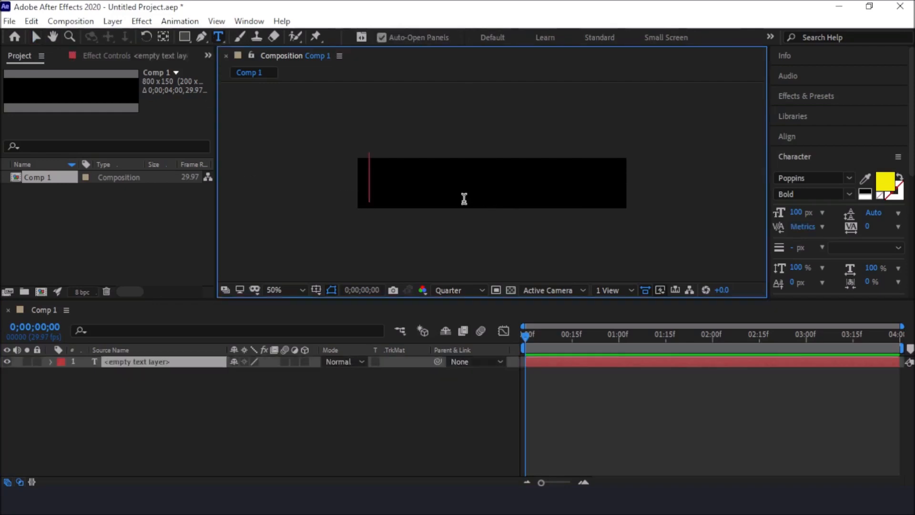
text(ARC)
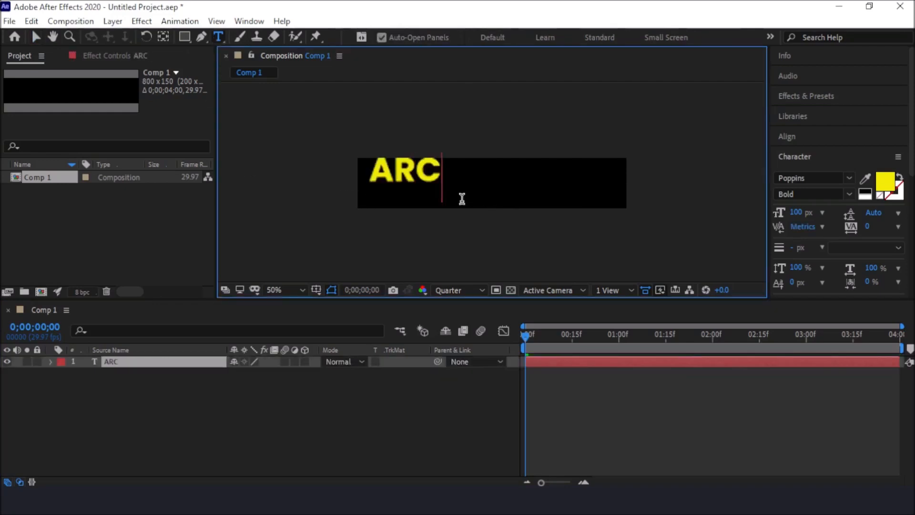
text(H EFFECTS)
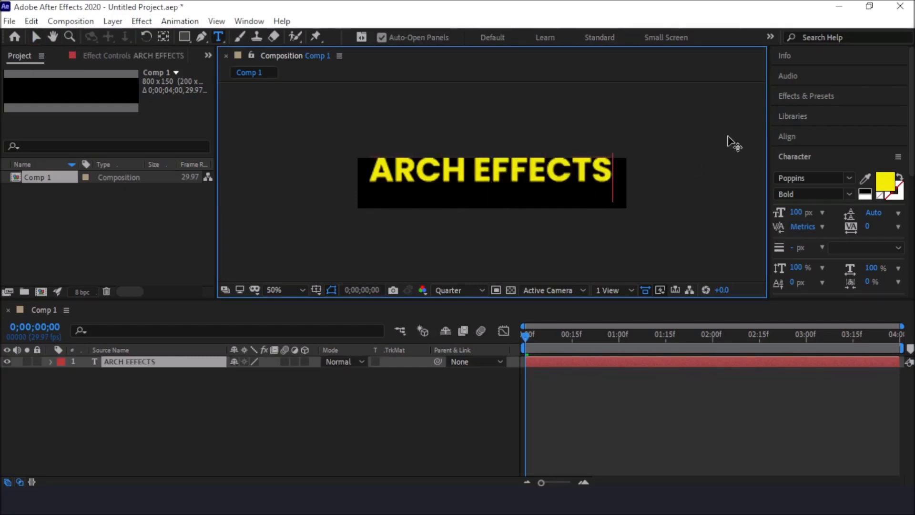
click(813, 136)
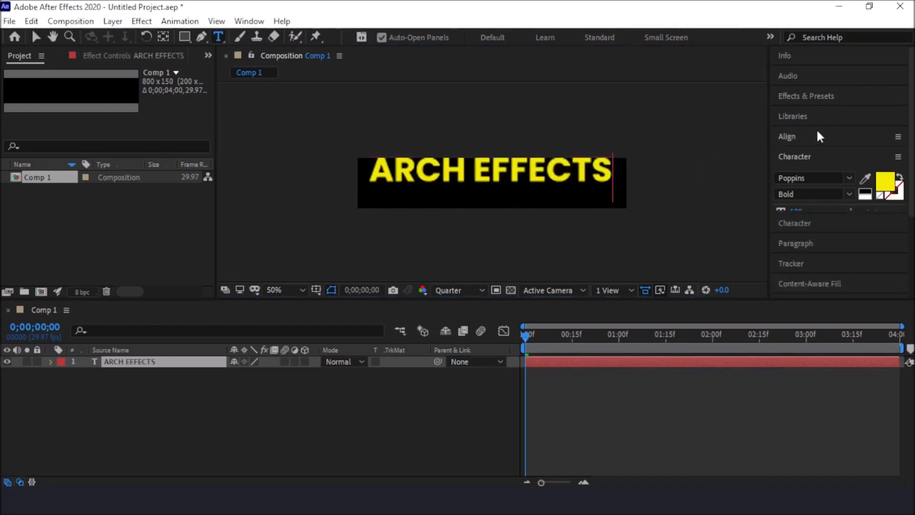
click(875, 170)
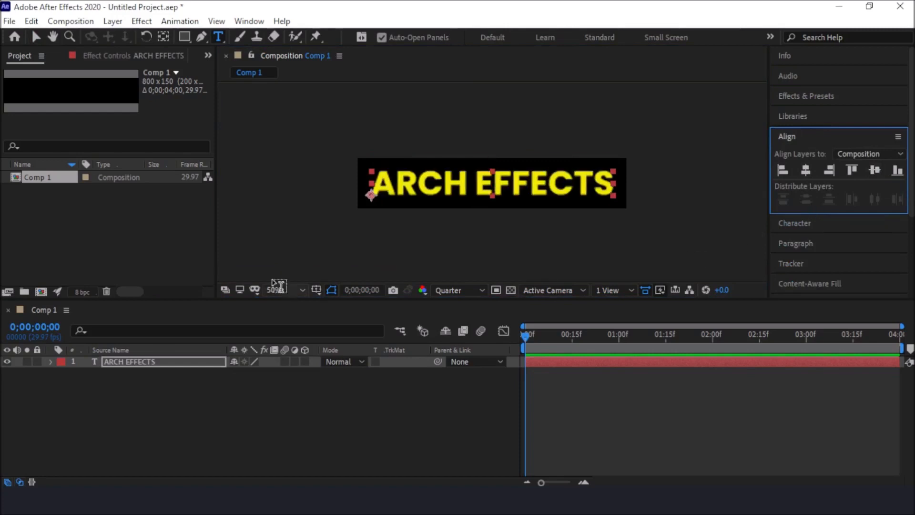
- Draw a thin yellow rectangle along the composition's top edge, spanning its full width, on a new shape layer
click(248, 396)
click(184, 36)
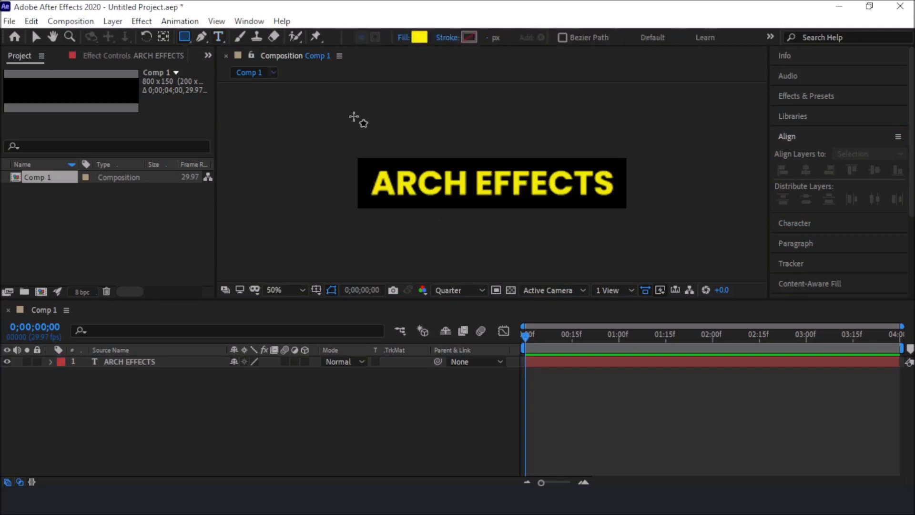
drag(356, 157, 627, 161)
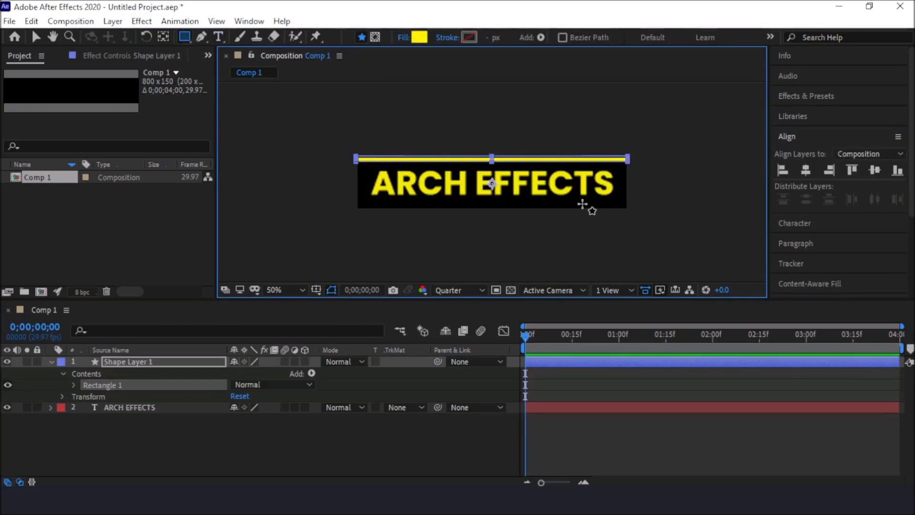
click(334, 430)
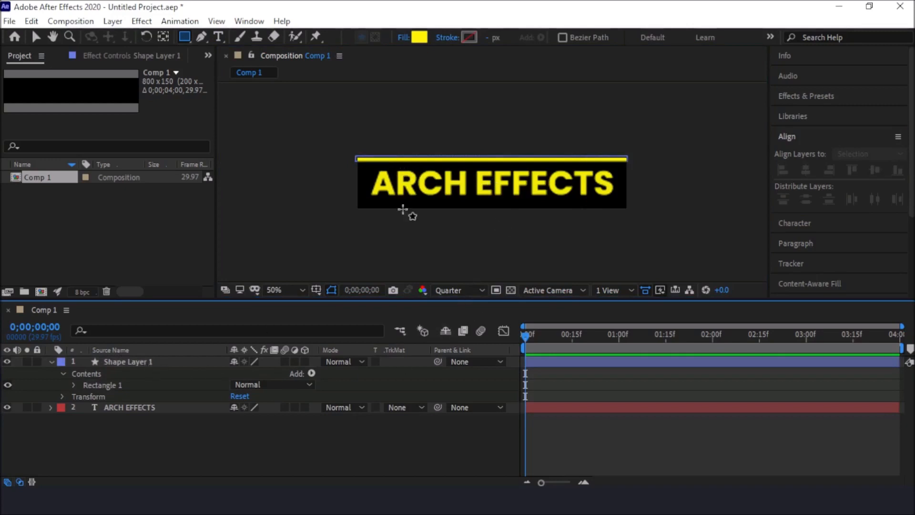
- Duplicate the rectangle within the shape layer and set the copy's Y position to 73 for a matching bottom bar
click(95, 386)
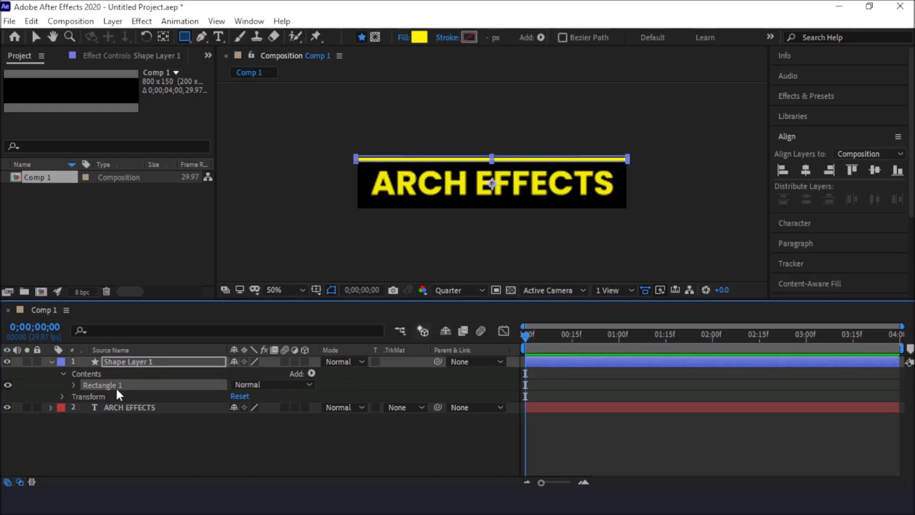
key(ctrl+d)
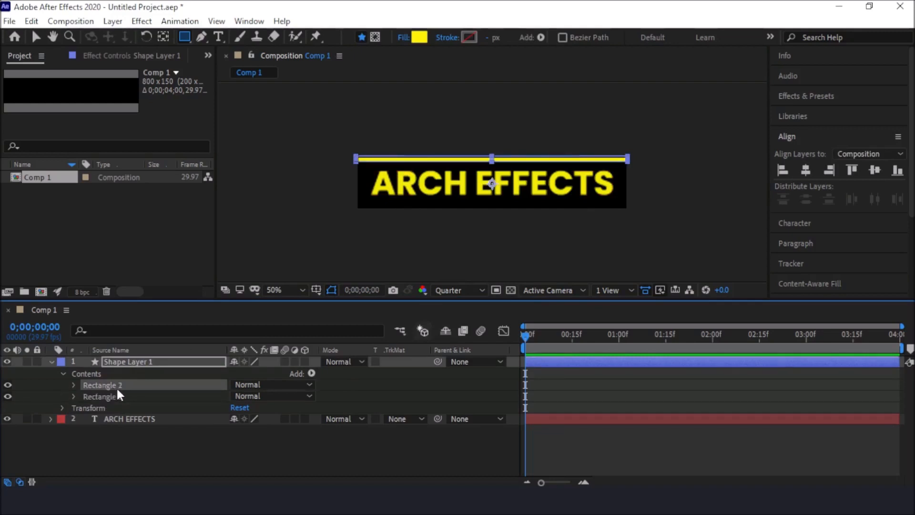
click(74, 386)
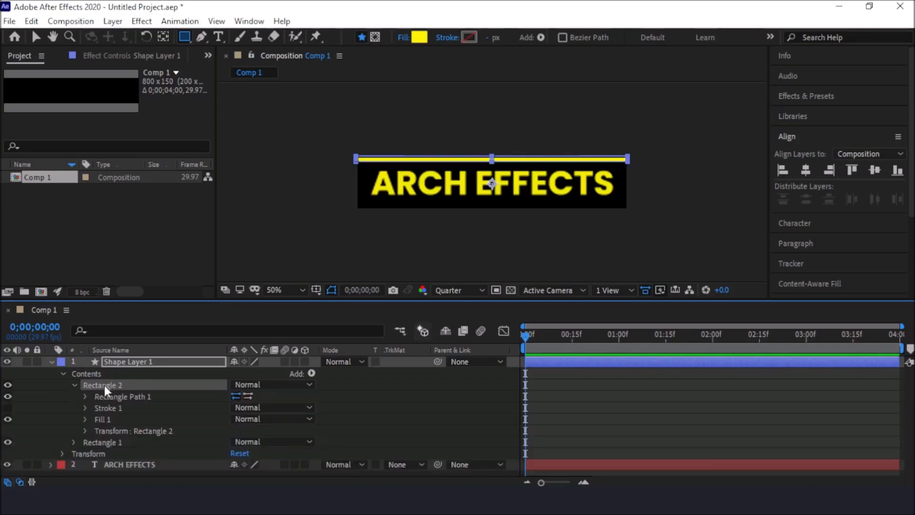
click(83, 430)
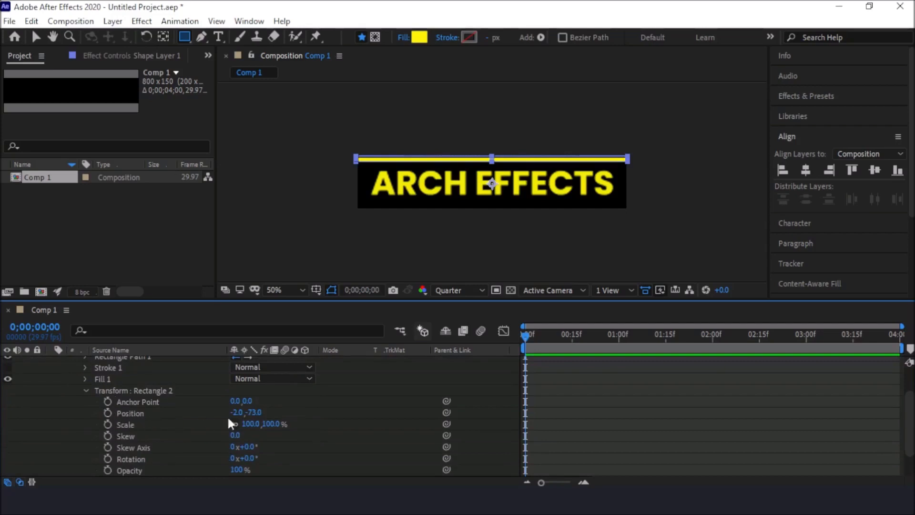
click(253, 412)
text(73)
key(Return)
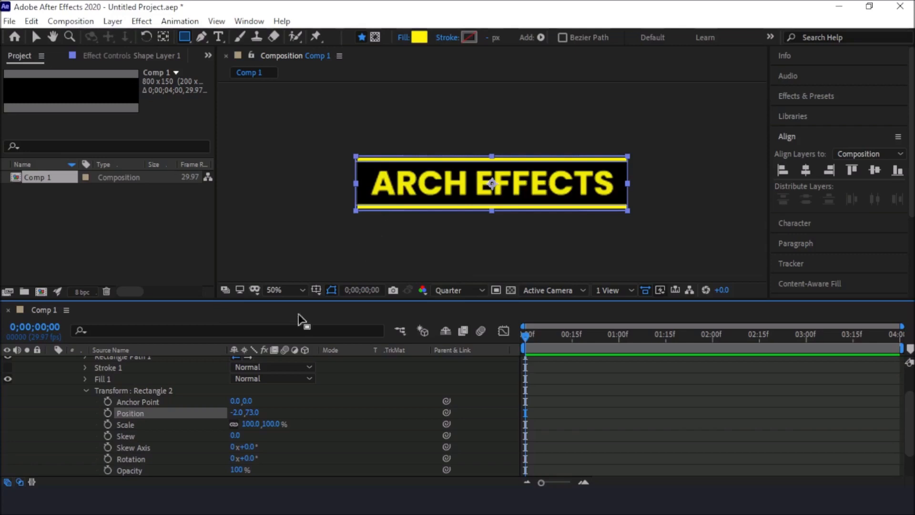
scroll(256, 360, up, 2)
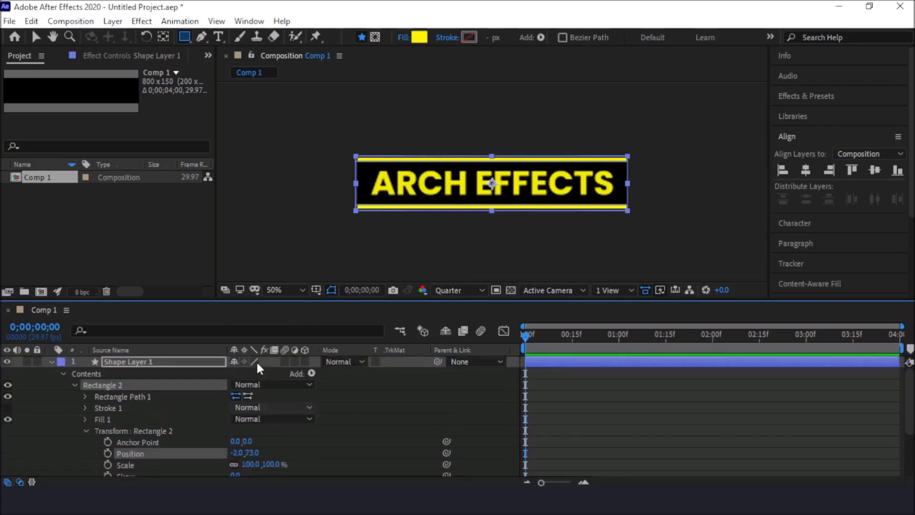
click(50, 363)
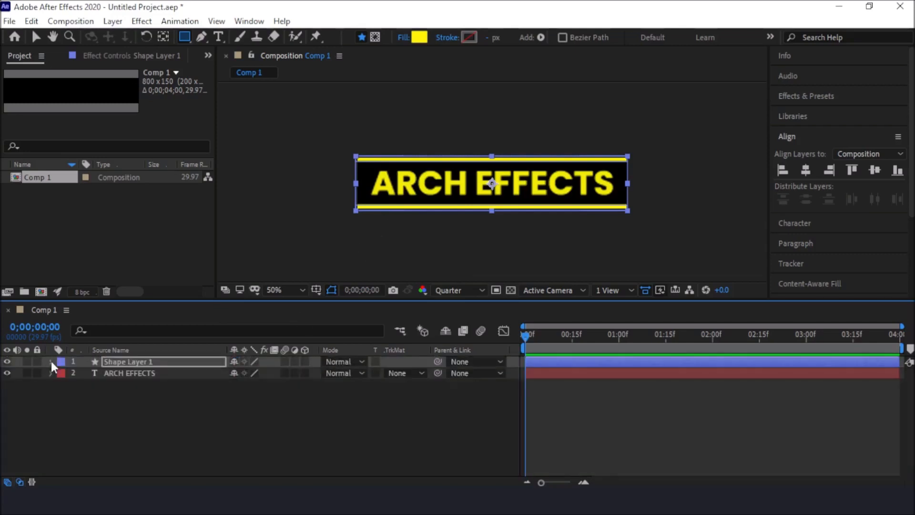
- Create an 800 x 150 px dark gray solid and place it beneath the text layer as the background
click(151, 395)
right_click(219, 394)
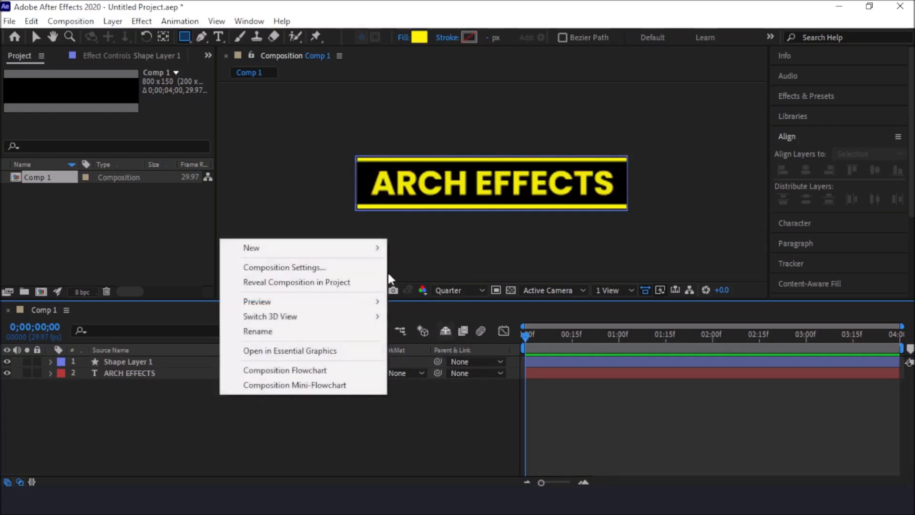
mouse_move(329, 250)
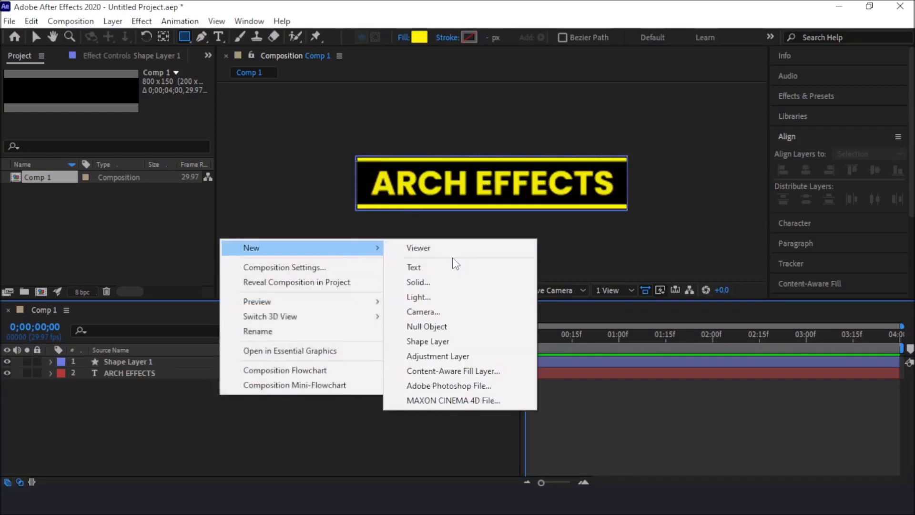
click(455, 282)
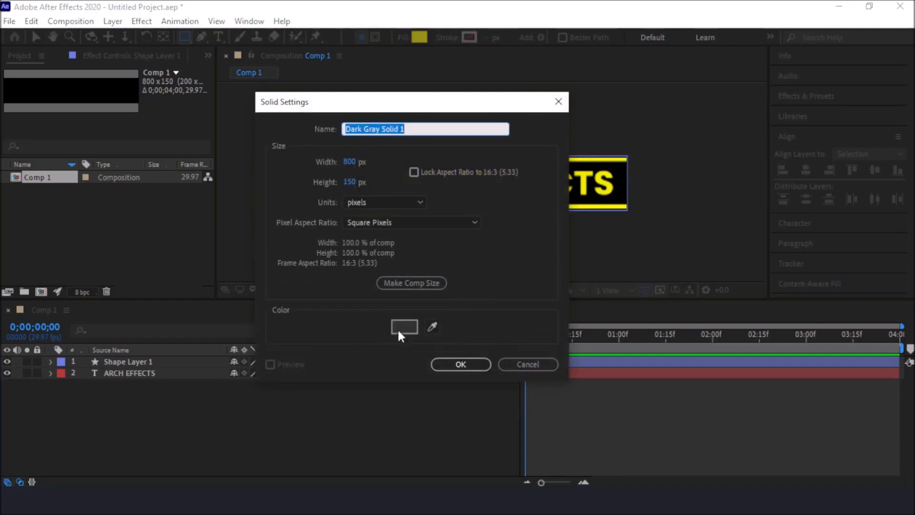
click(456, 367)
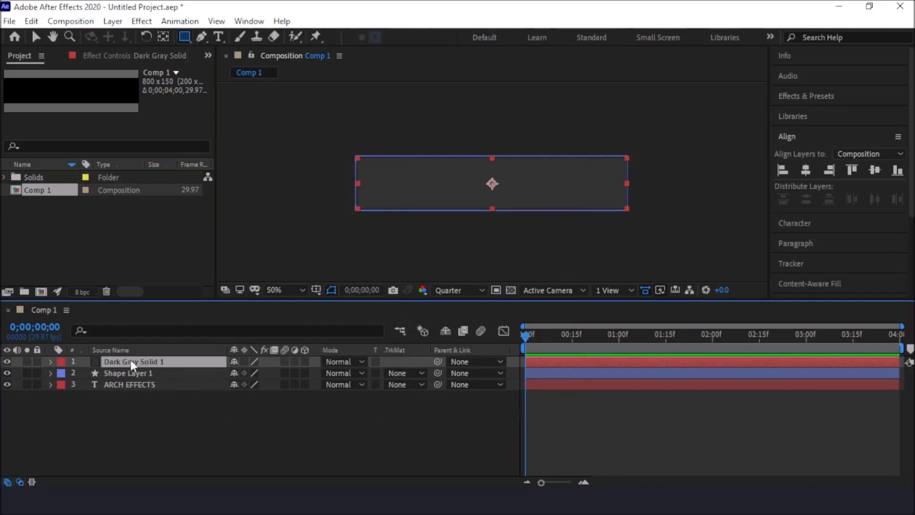
drag(130, 361, 143, 394)
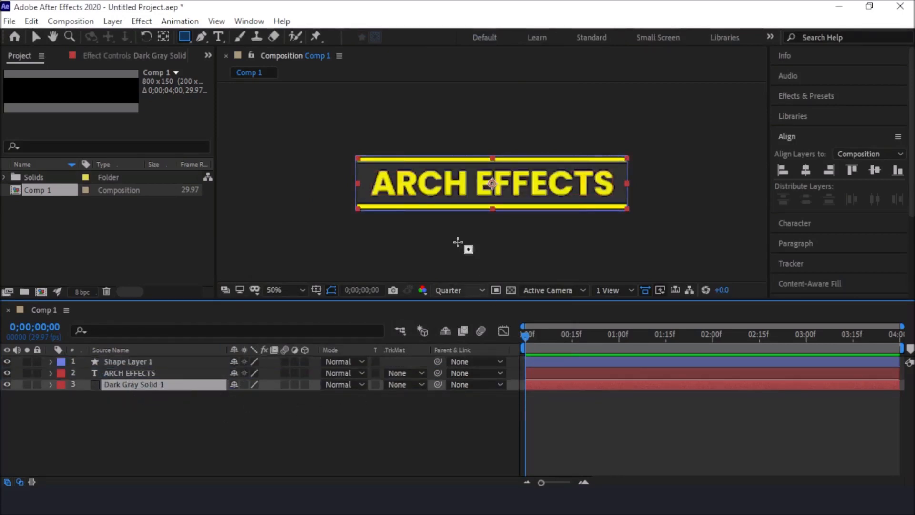
scroll(470, 180, down, 2)
scroll(470, 182, up, 2)
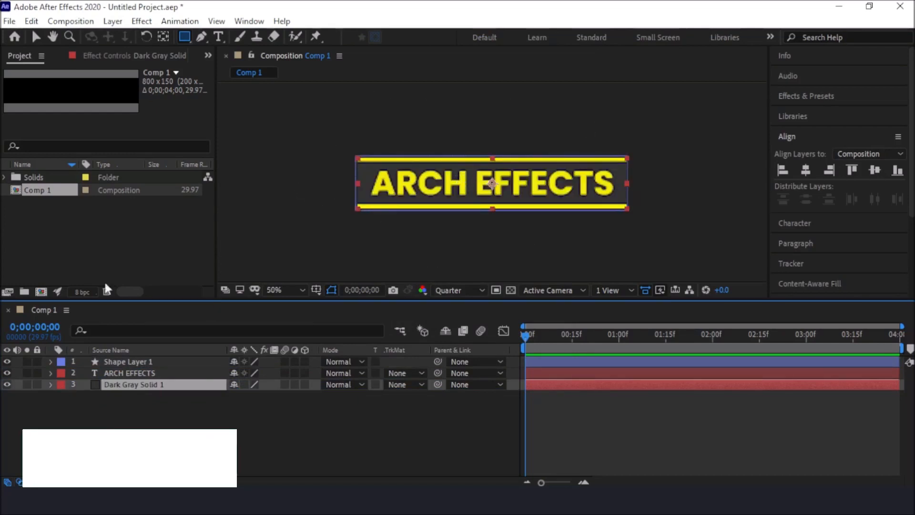
- Rename the composition Comp 1 as "text" in the project
right_click(39, 190)
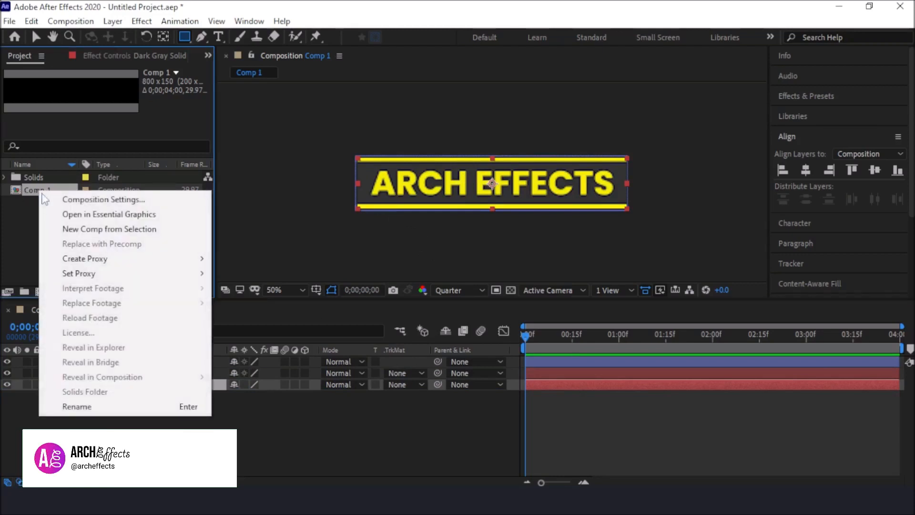
click(108, 407)
text(text)
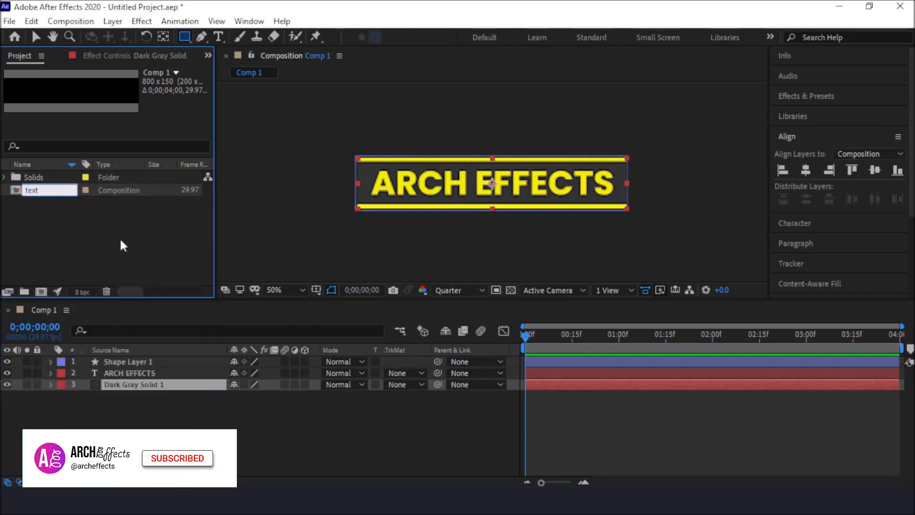
key(Return)
click(257, 424)
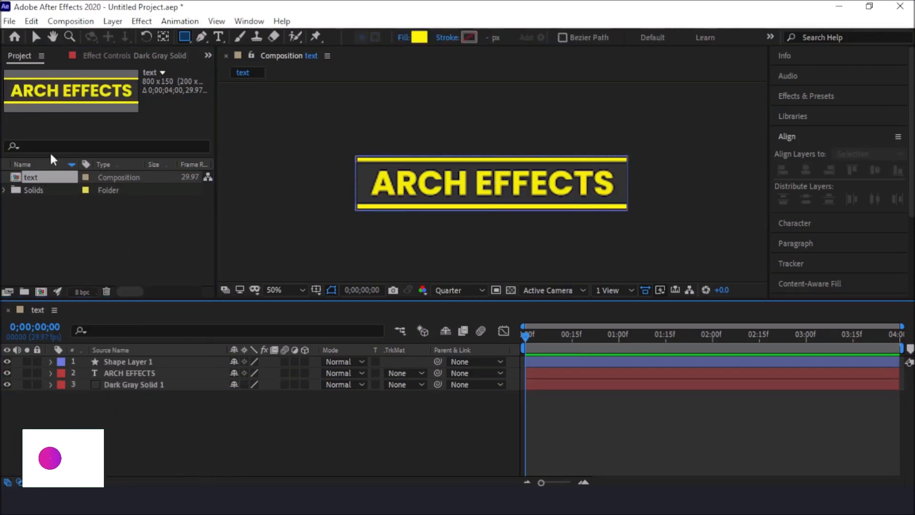
- Create a new composition using the HDTV 1080 29.97 preset
click(16, 55)
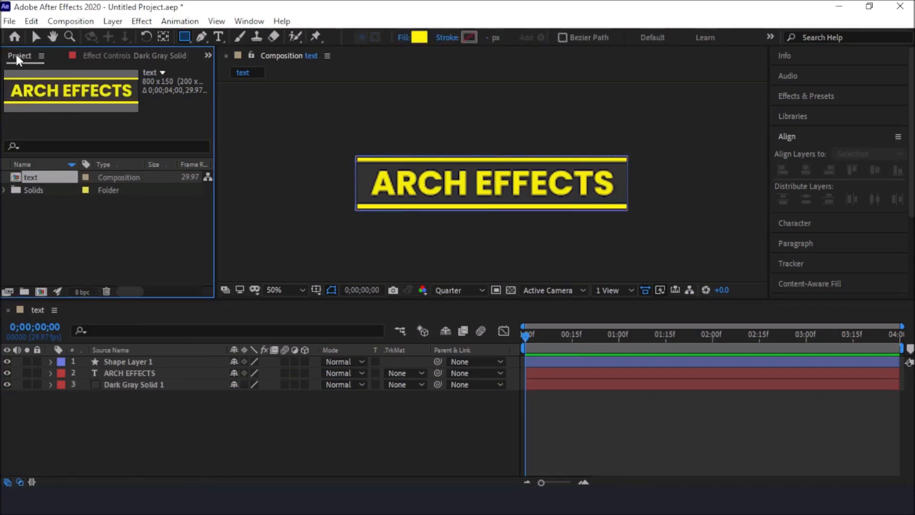
click(56, 23)
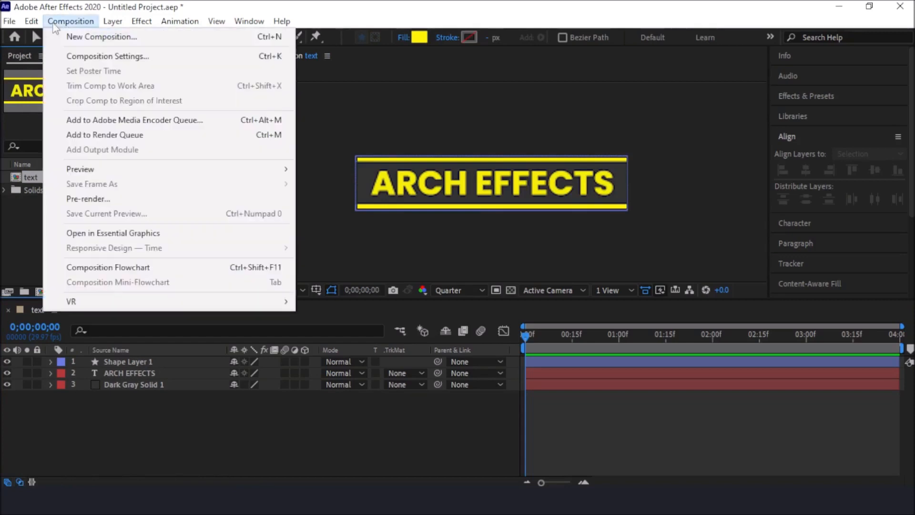
click(73, 36)
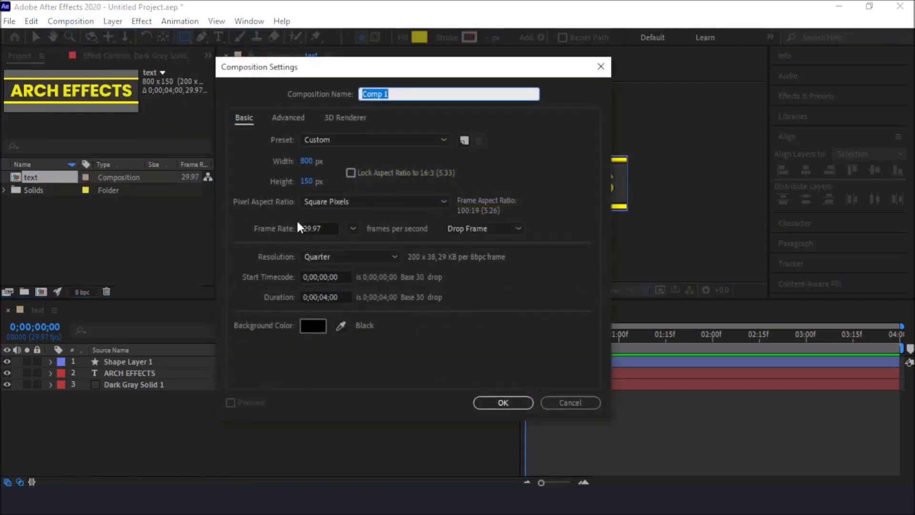
click(342, 139)
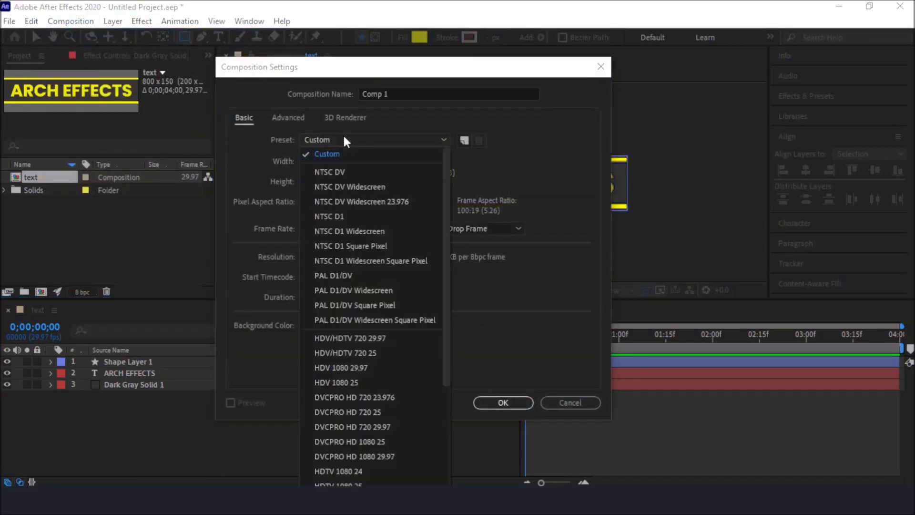
drag(446, 212, 452, 294)
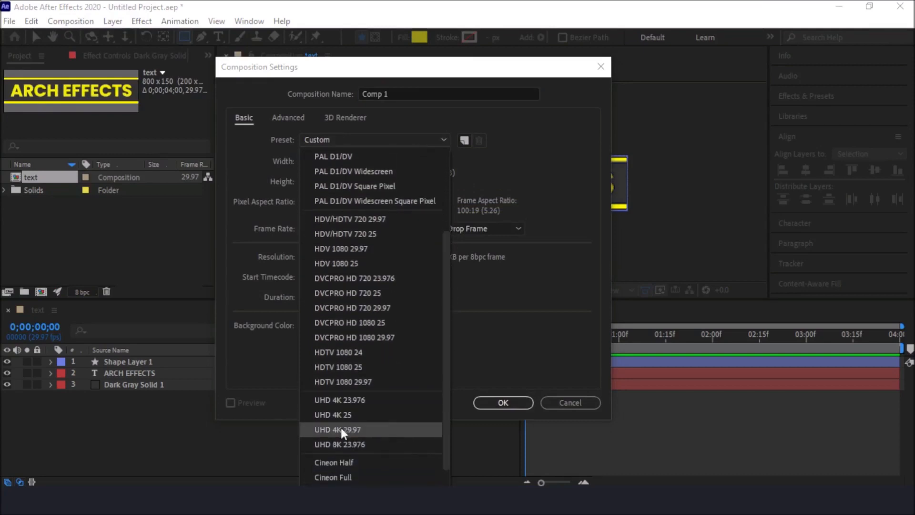
click(350, 382)
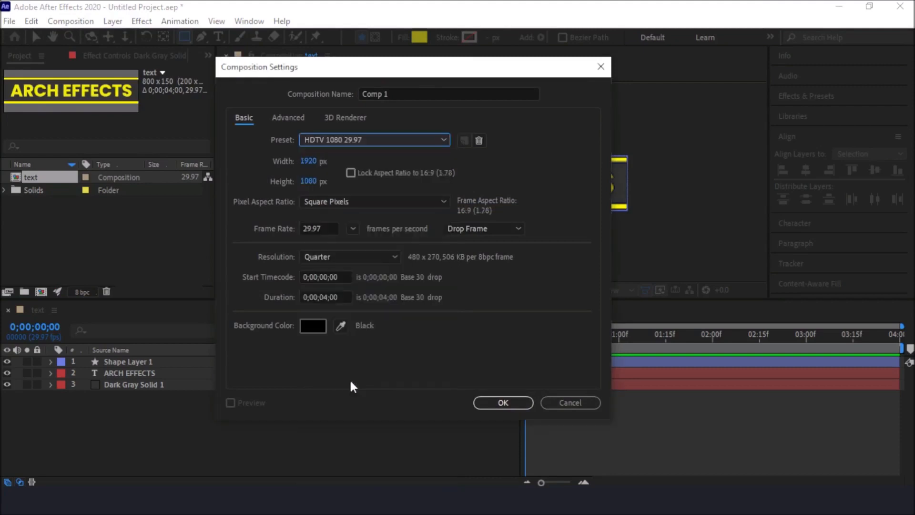
click(489, 399)
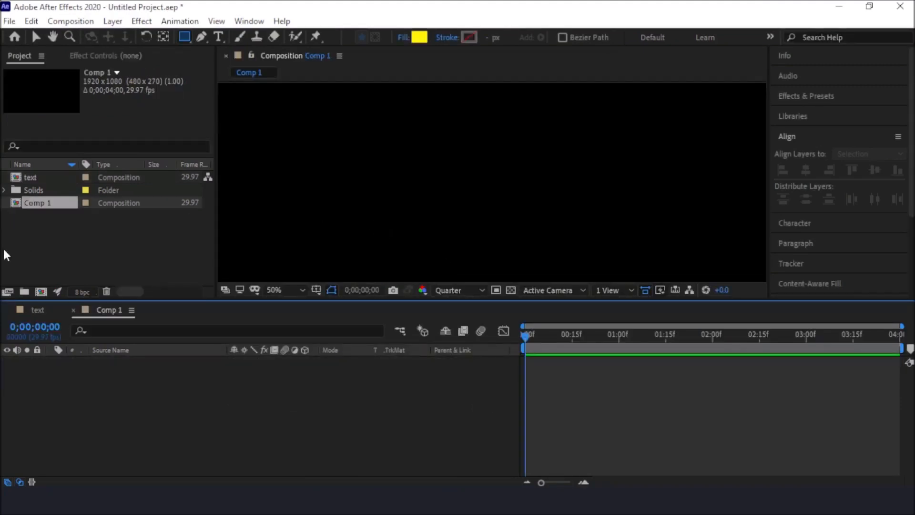
- Add the text composition to the Comp 1 timeline as a layer
click(21, 175)
shift+click(61, 189)
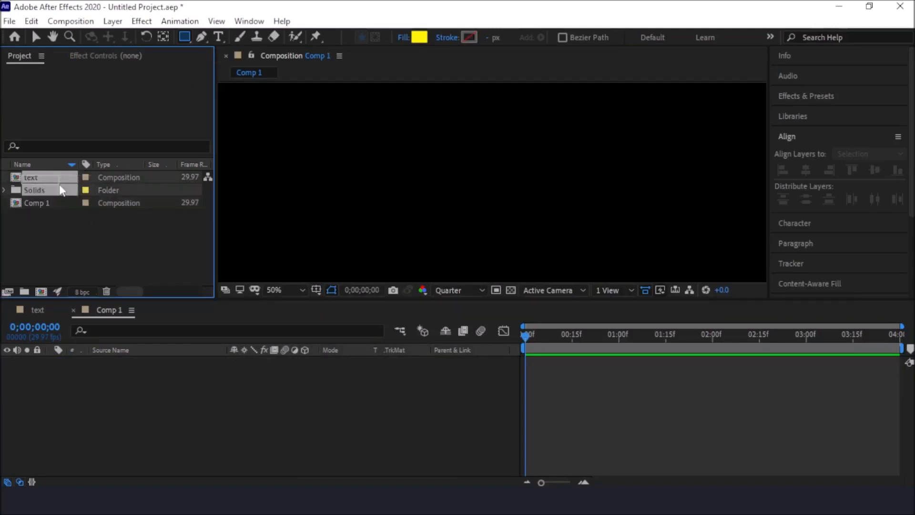
ctrl+click(22, 189)
drag(32, 176, 153, 401)
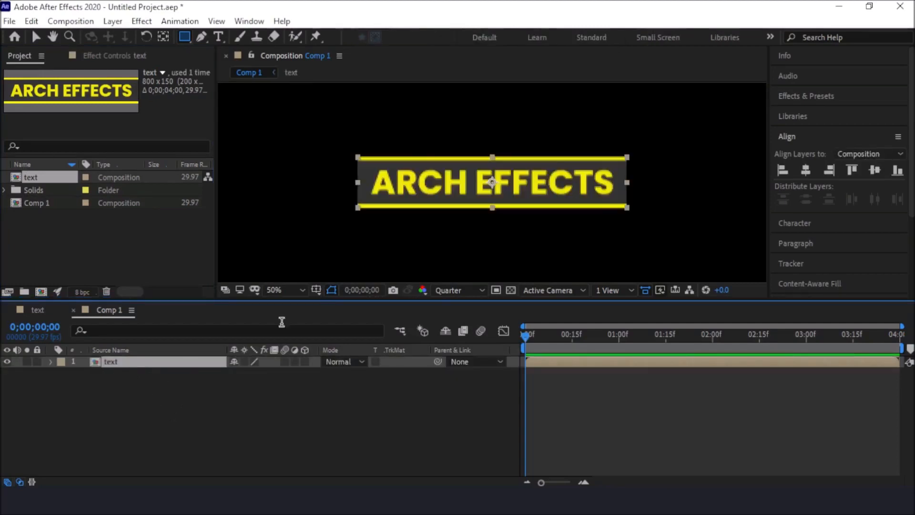
key(comma)
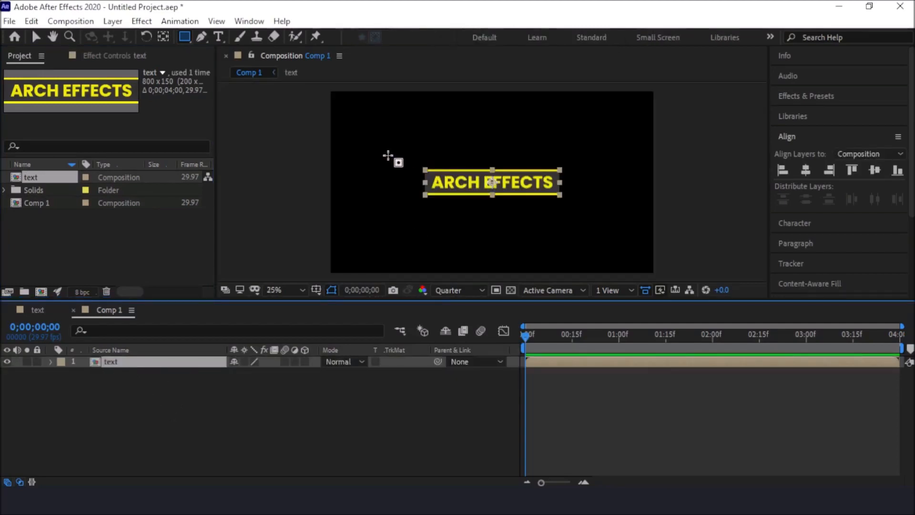
click(156, 397)
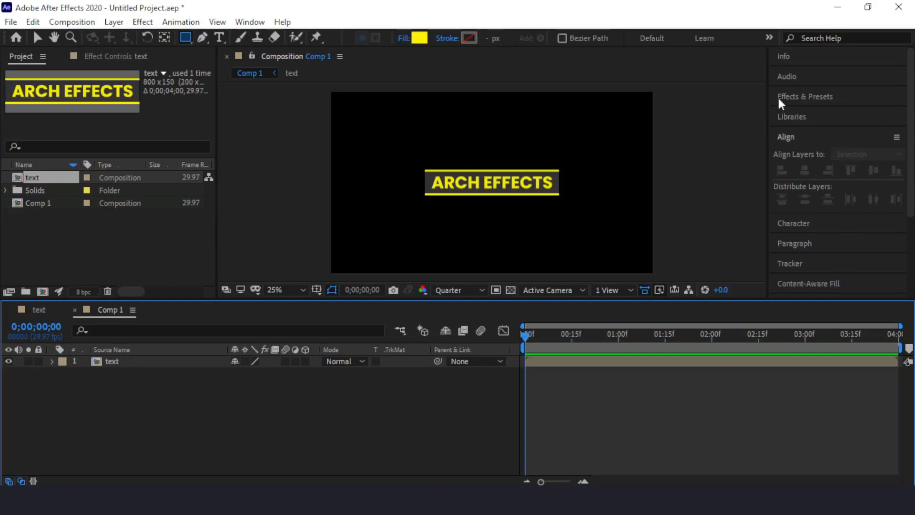
- Find the CC RepeTile effect and apply it to the text layer
click(801, 98)
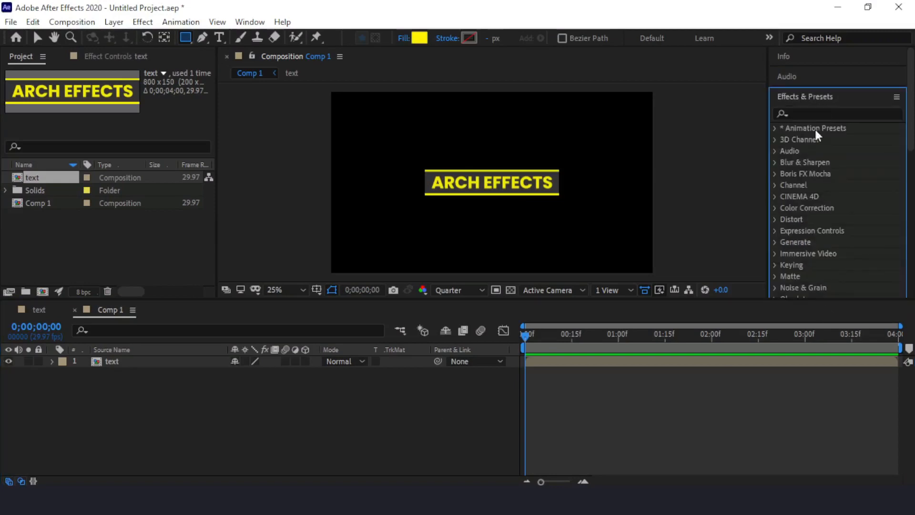
click(801, 115)
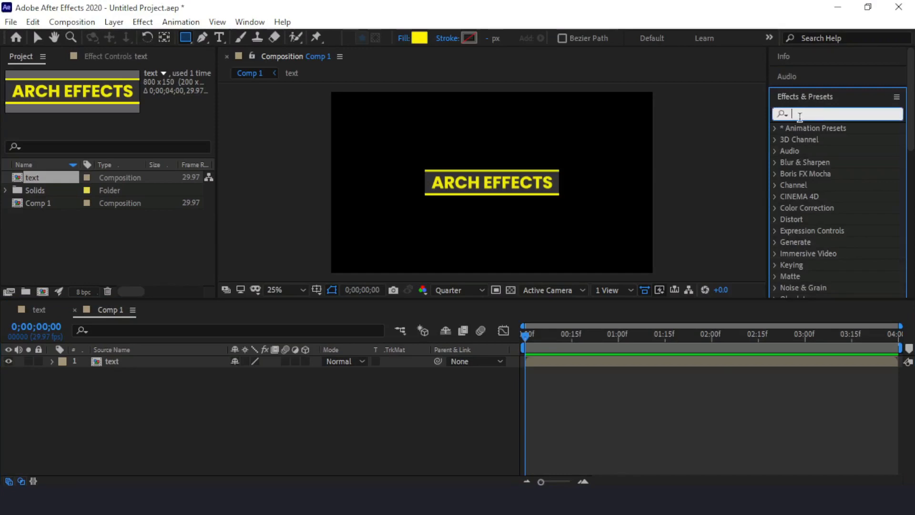
text(repe)
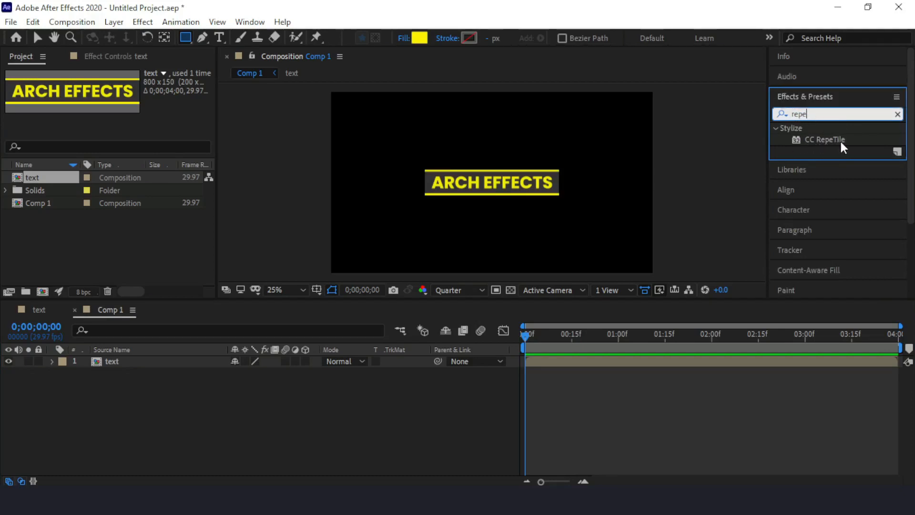
drag(825, 139, 162, 363)
key(v)
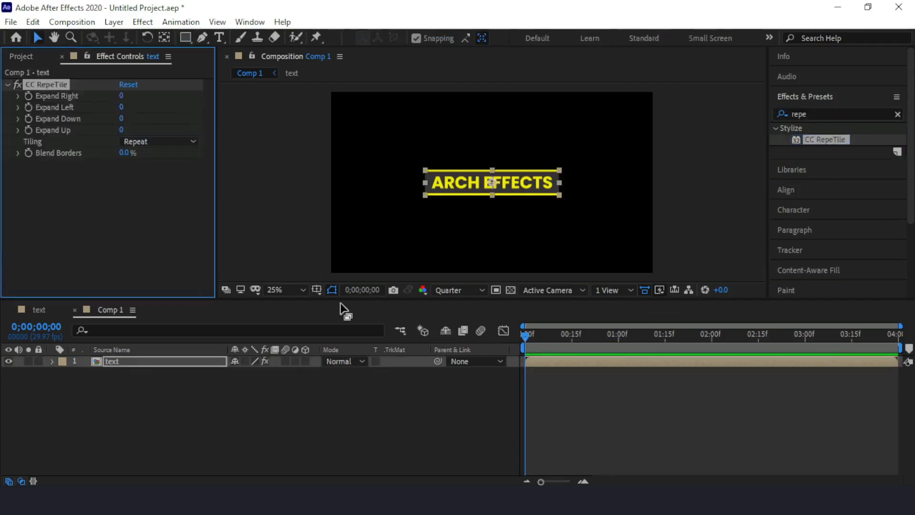
- Set CC RepeTile's Expand Right and Expand Left to 3000 each
click(123, 97)
text(3000)
key(Tab)
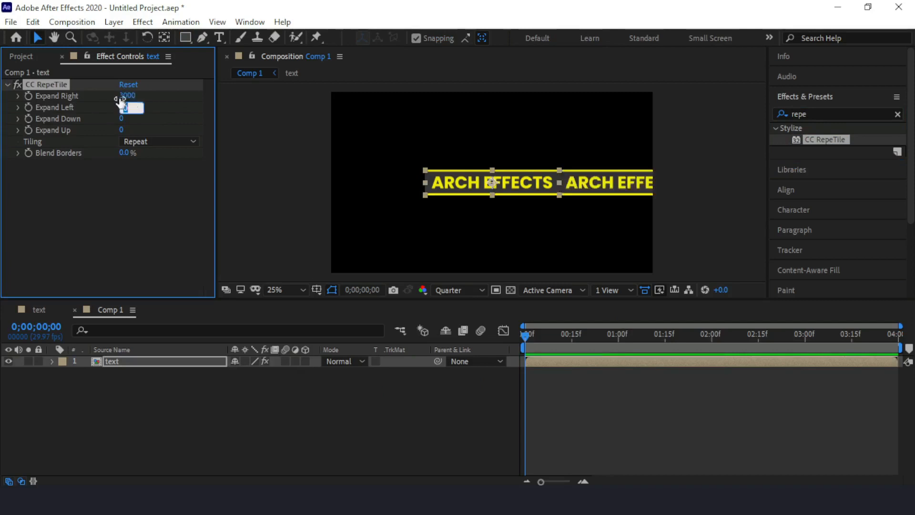
text(3000)
key(Return)
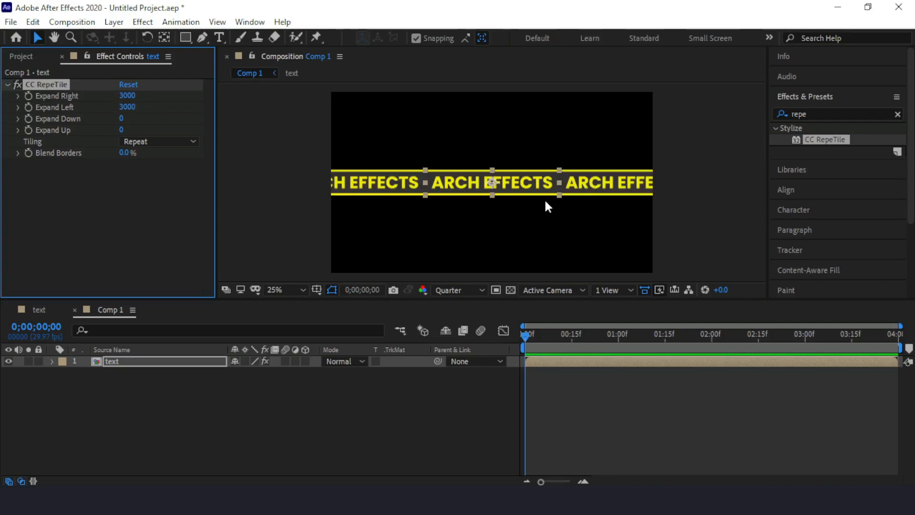
- Find the Offset distortion effect and apply it to the text layer
click(812, 117)
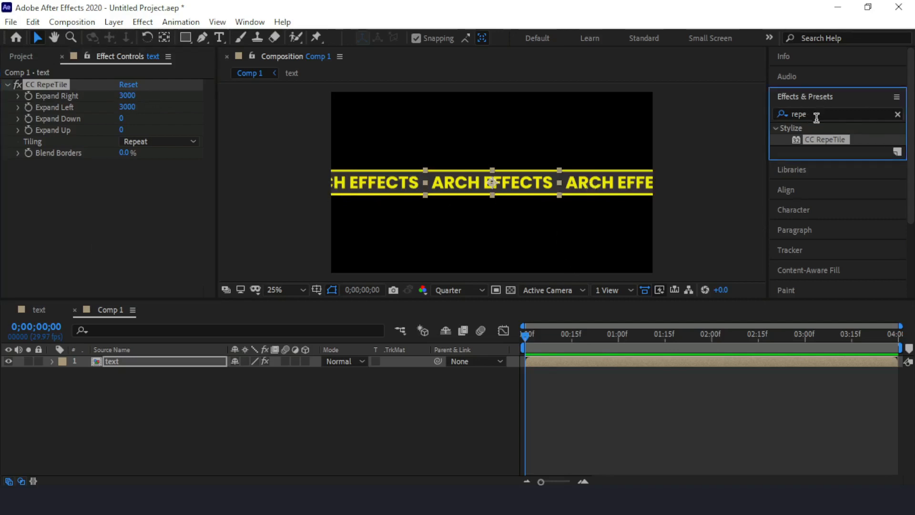
click(816, 118)
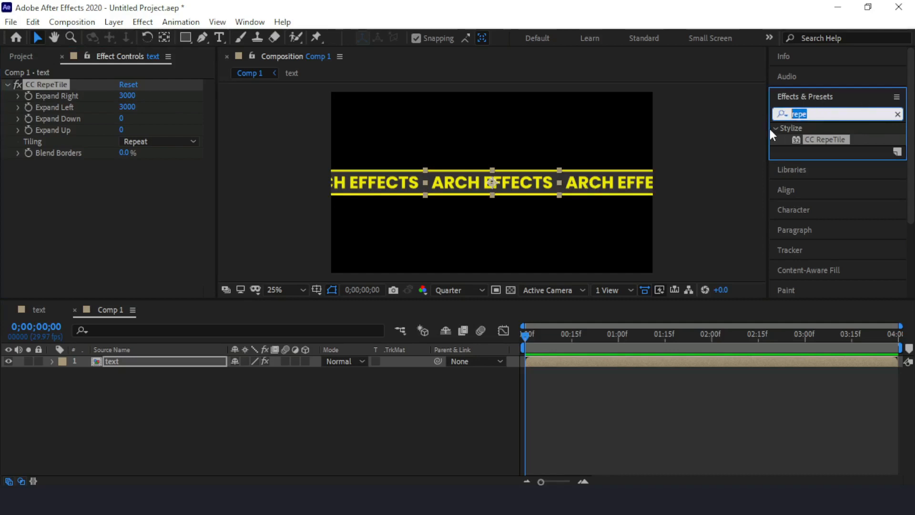
text(of)
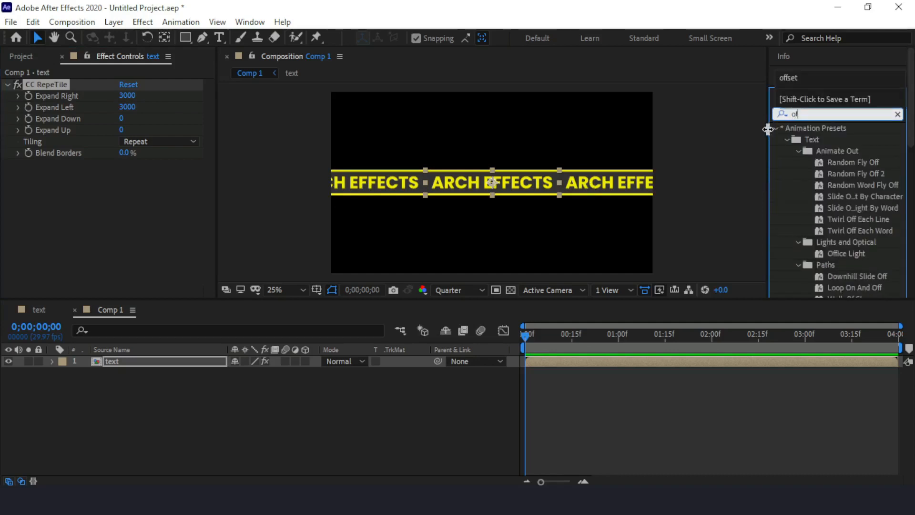
text(fset)
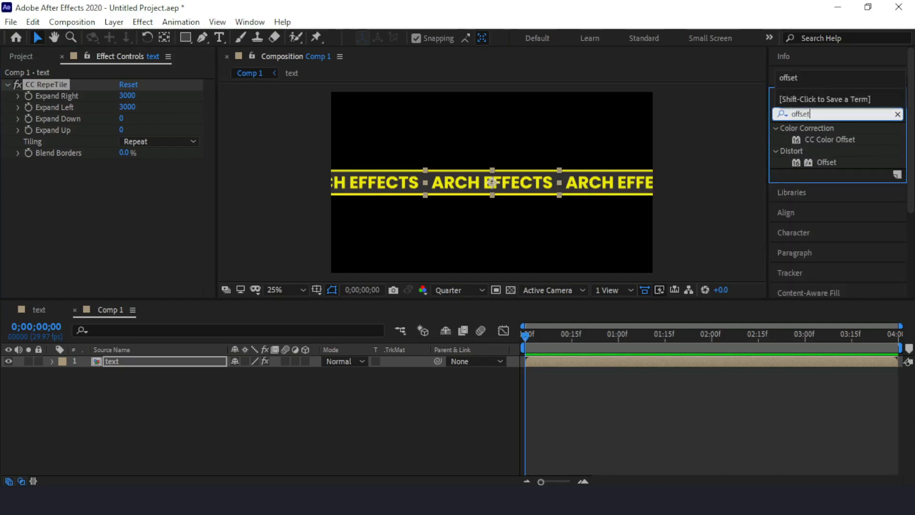
click(827, 163)
drag(827, 161, 157, 362)
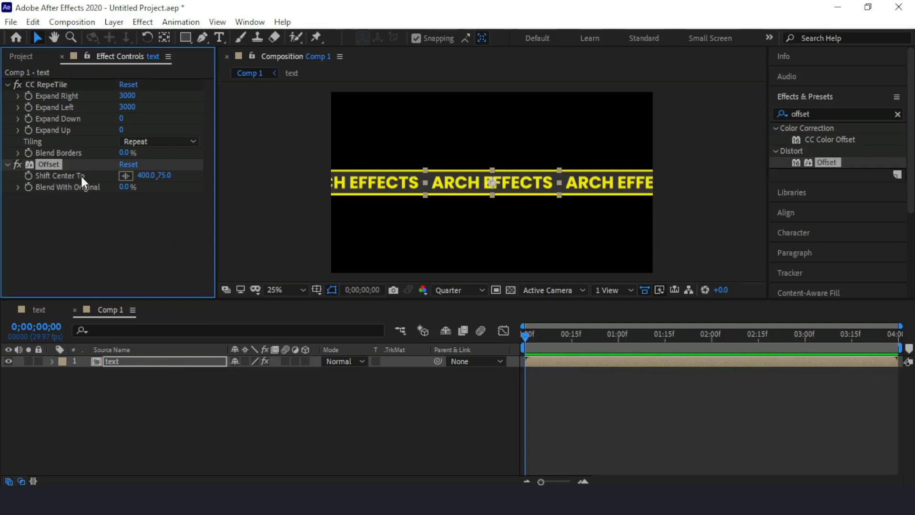
- Set the Offset effect's Shift Center To X value to 0 and start keyframing it at 0;00
click(53, 361)
click(63, 373)
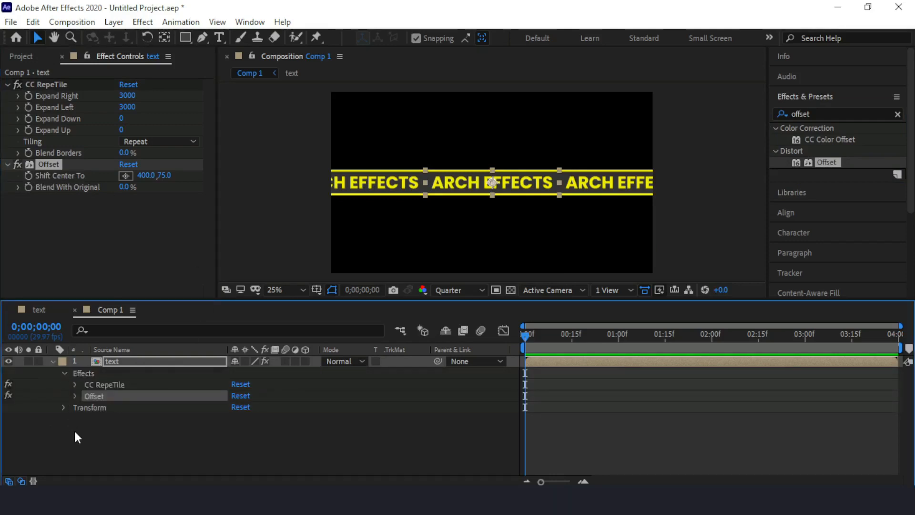
click(74, 396)
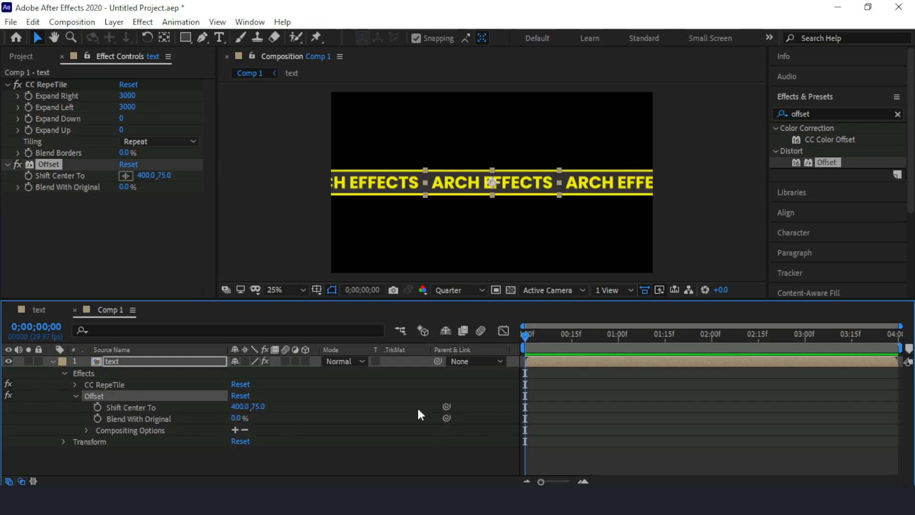
click(239, 407)
text(0)
key(Return)
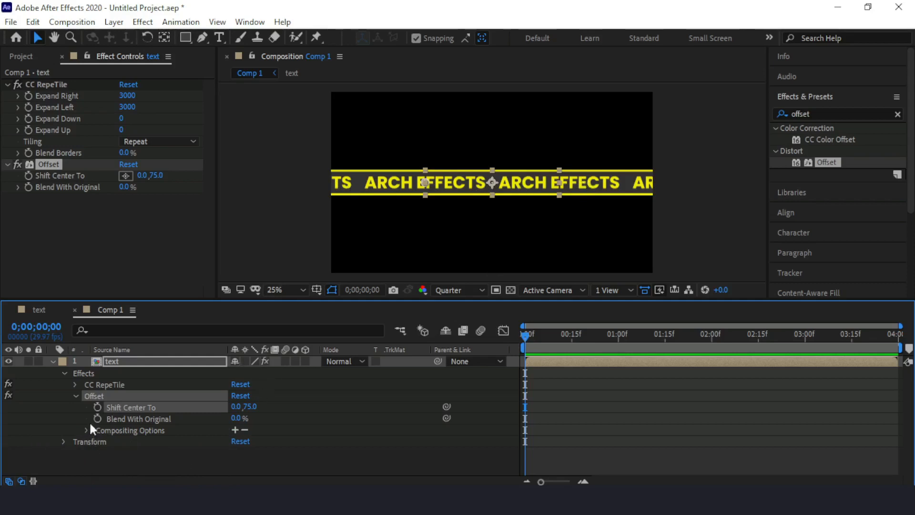
click(96, 407)
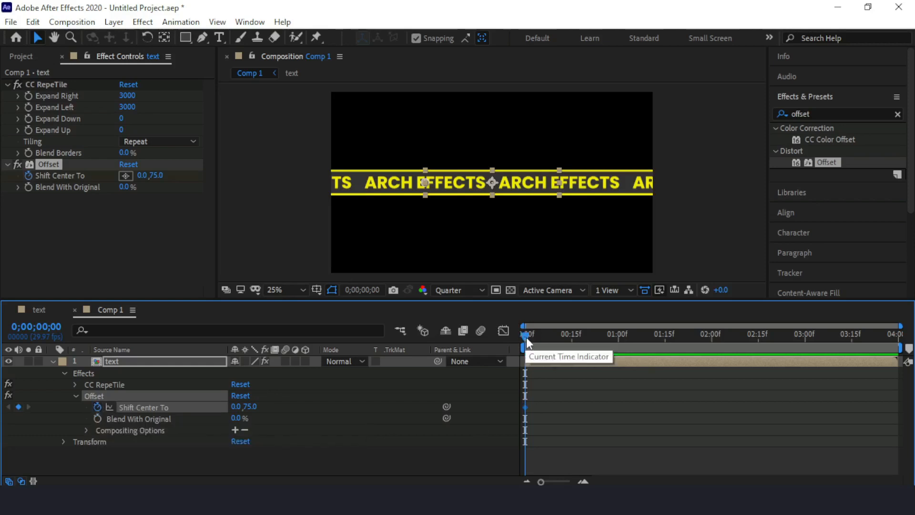
- Add a Shift Center To keyframe at 1;00 with an X value of about 1598
drag(527, 336, 619, 339)
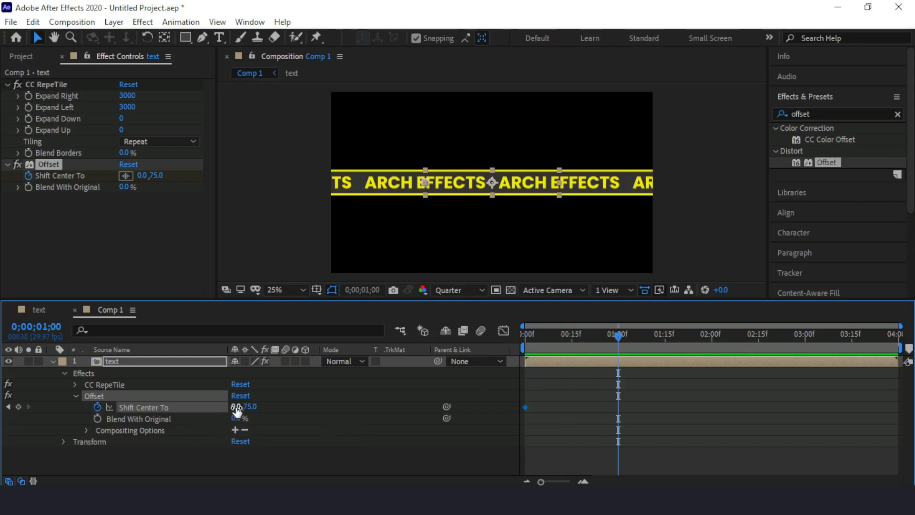
drag(237, 411, 620, 407)
drag(245, 414, 367, 420)
drag(235, 406, 505, 419)
drag(240, 406, 256, 406)
mouse_move(619, 333)
mouse_down()
mouse_move(525, 333)
mouse_move(614, 339)
mouse_up()
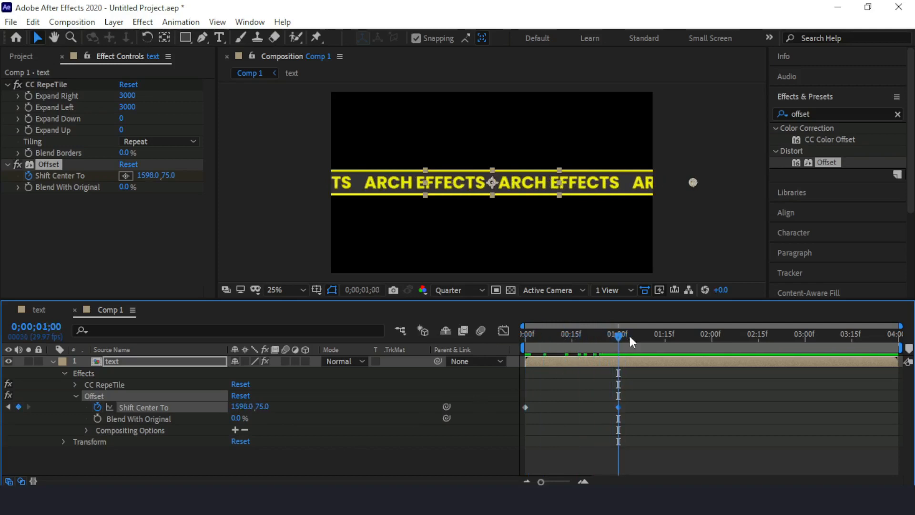
key(space)
- Copy the 1;00 Shift Center To keyframe to 1;15 to hold the strip still
drag(636, 421, 606, 397)
key(ctrl+c)
key(ctrl+v)
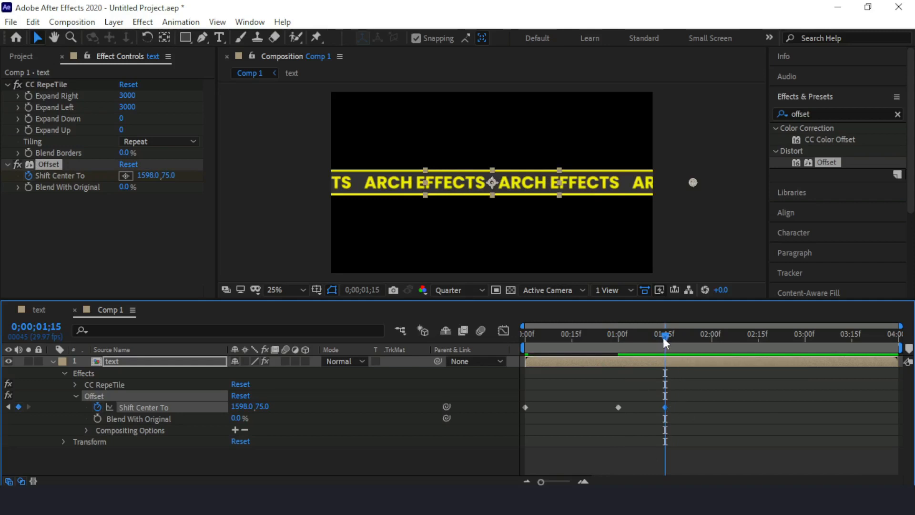
- Copy the first Shift Center To keyframe to 2;15 so the strip scrolls back
drag(664, 337, 757, 334)
click(545, 429)
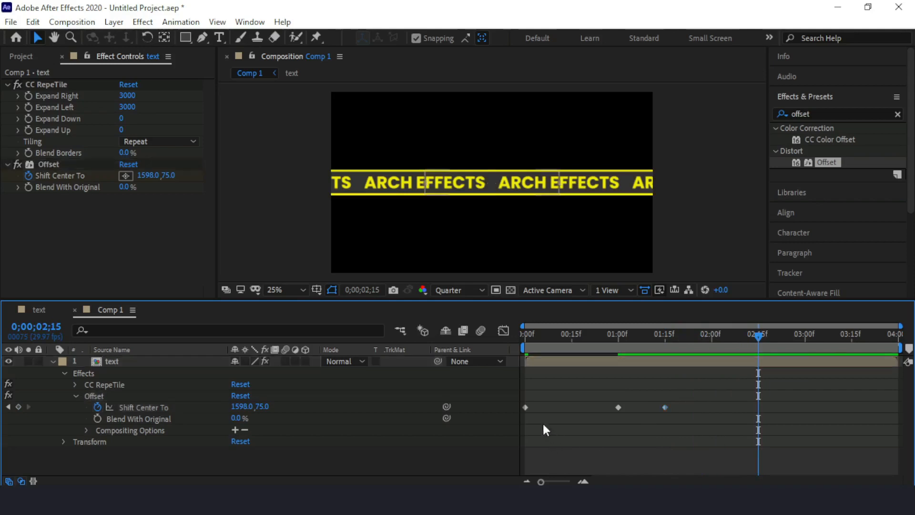
drag(556, 439, 513, 395)
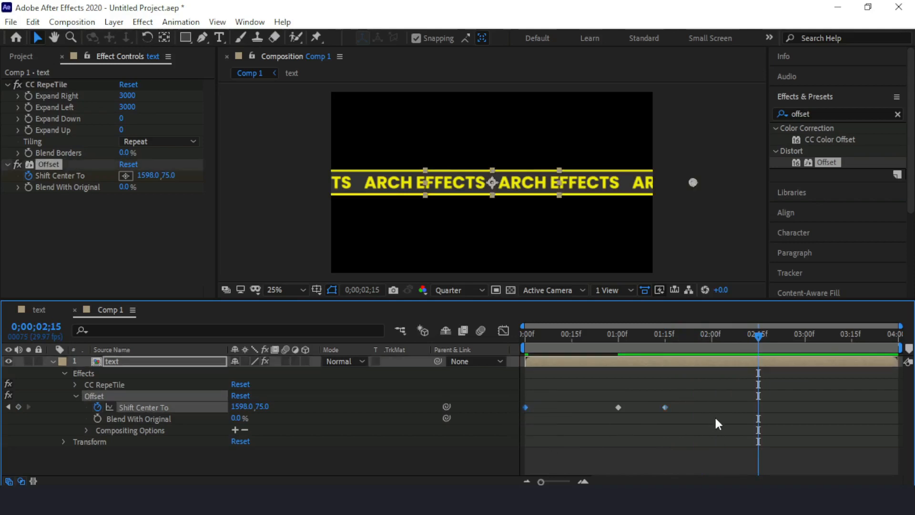
key(ctrl+v)
- Apply Easy Ease to all four Shift Center To keyframes and sharpen their speed curves into steep central peaks in the Graph Editor
drag(809, 443, 522, 403)
key(F9)
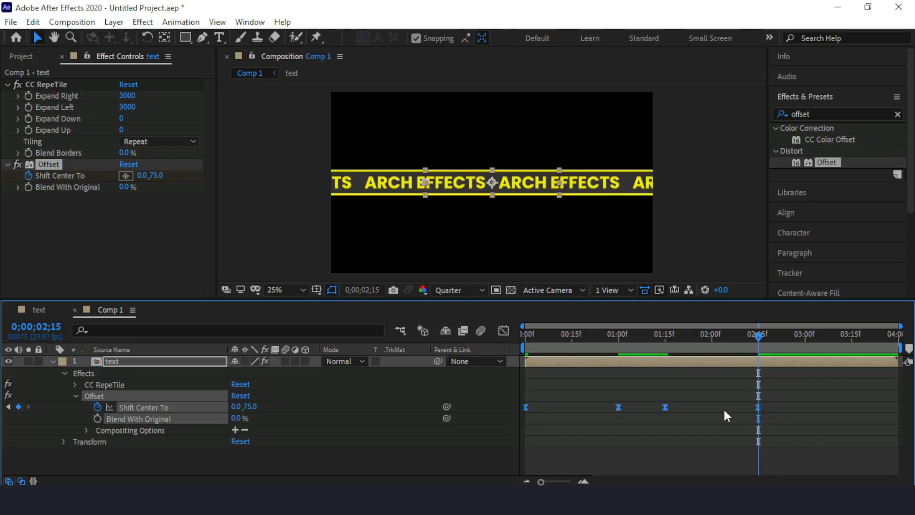
click(505, 334)
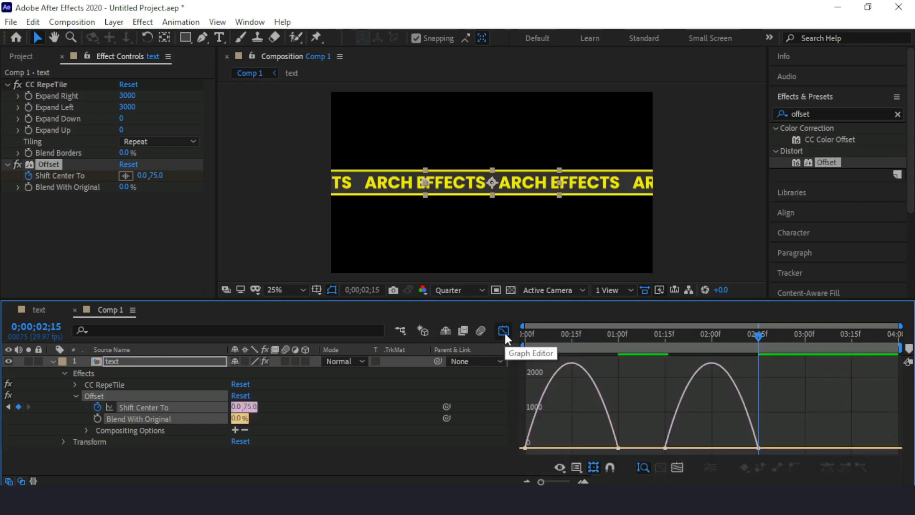
drag(792, 435, 589, 444)
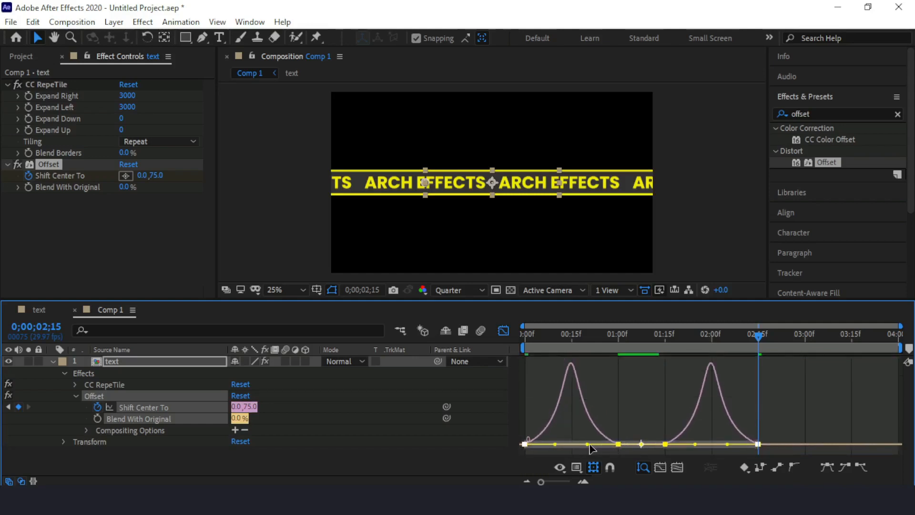
click(502, 331)
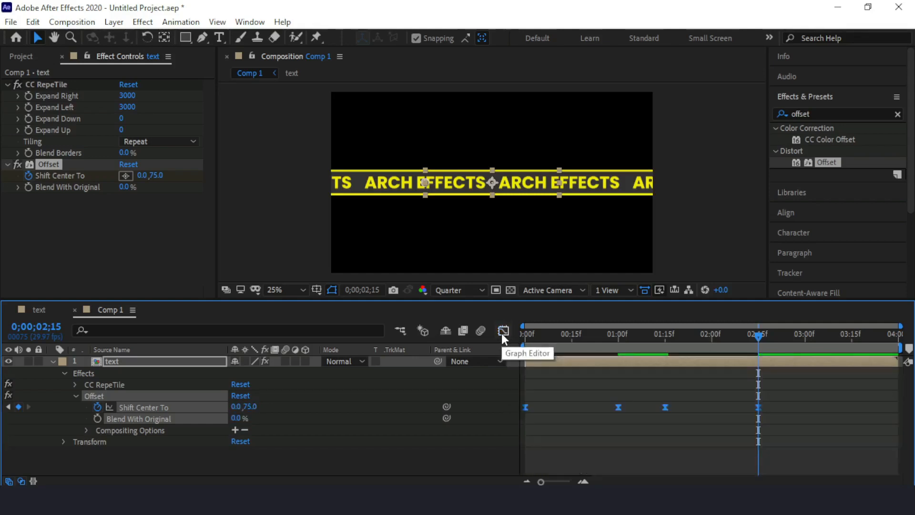
- Preview the strip's scrolling animation and return the playhead to the start
key(space)
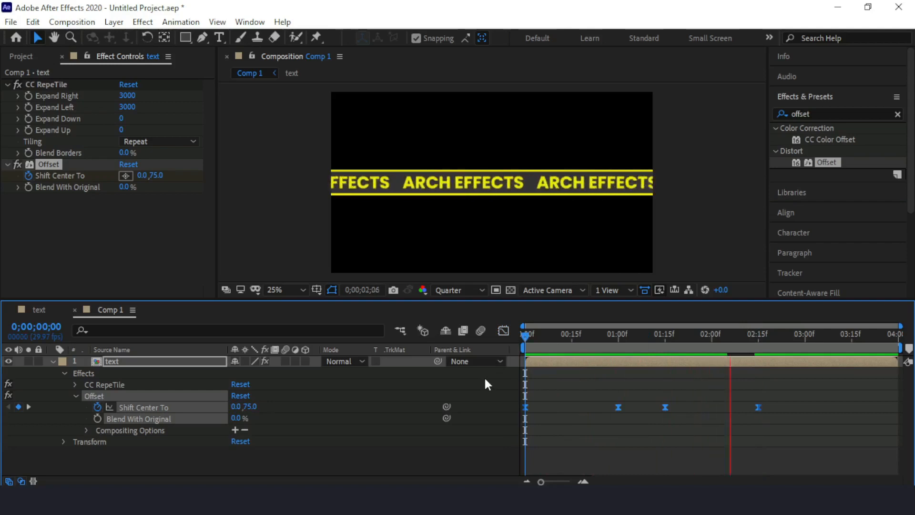
click(817, 335)
drag(817, 335, 525, 335)
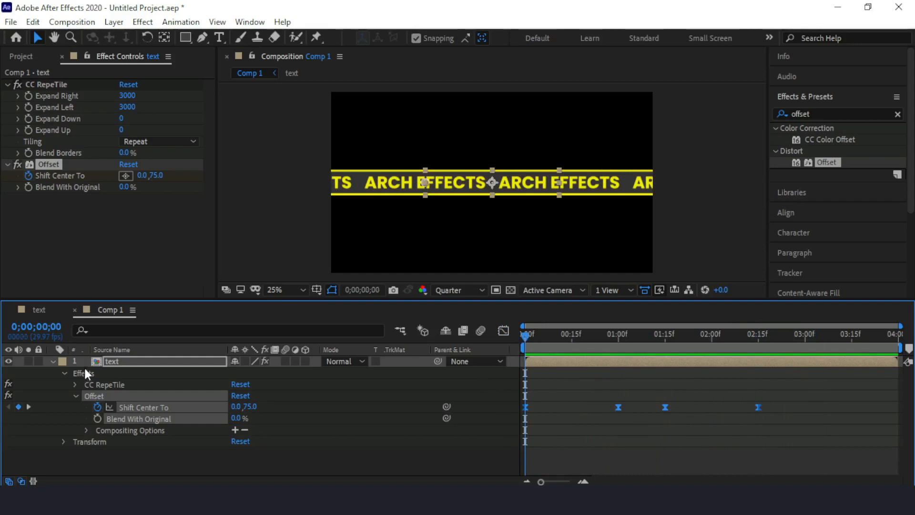
click(112, 361)
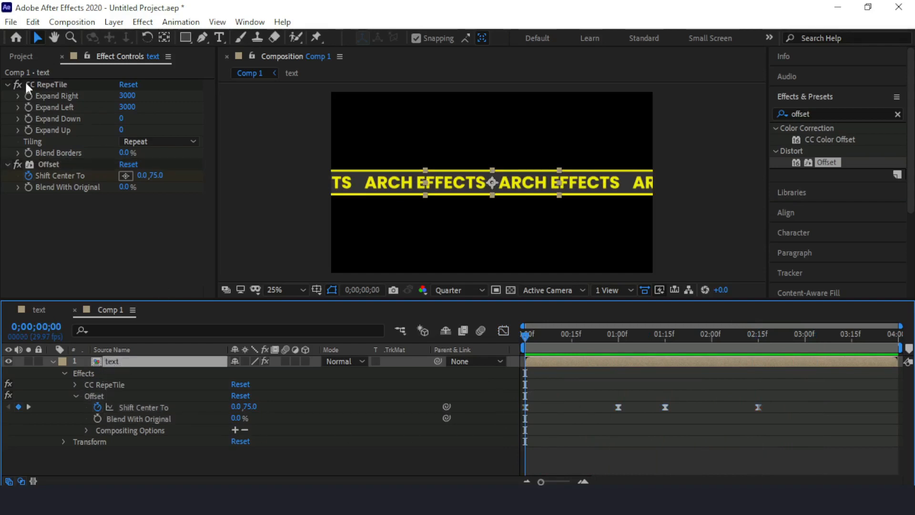
- Rename the composition Comp 1 as "repet text" in the project
click(21, 57)
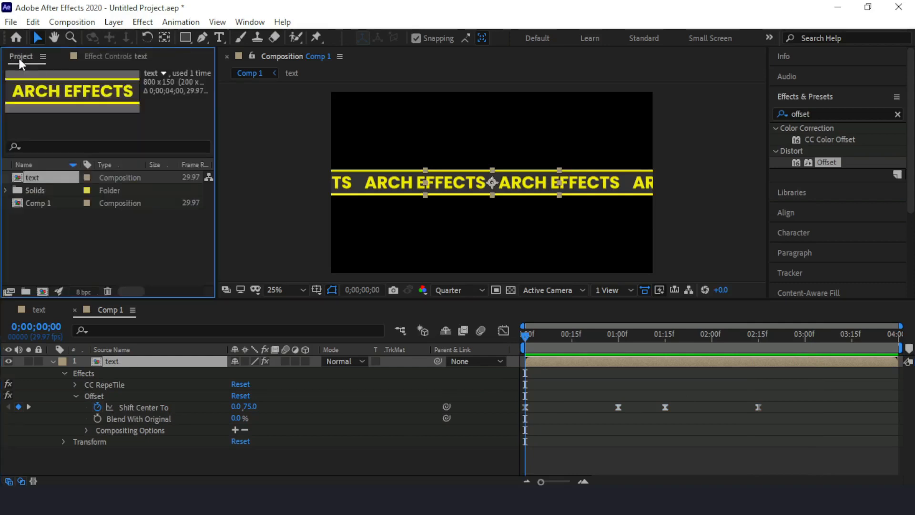
click(36, 202)
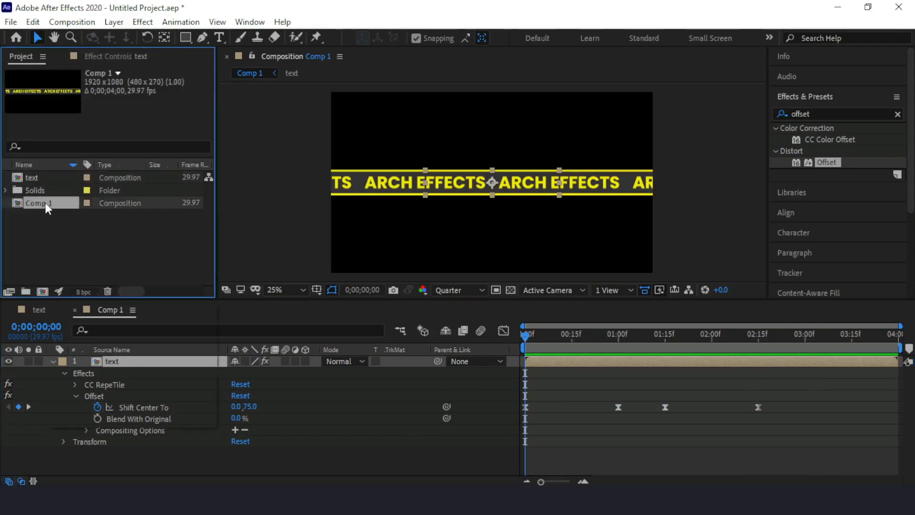
right_click(44, 202)
click(82, 418)
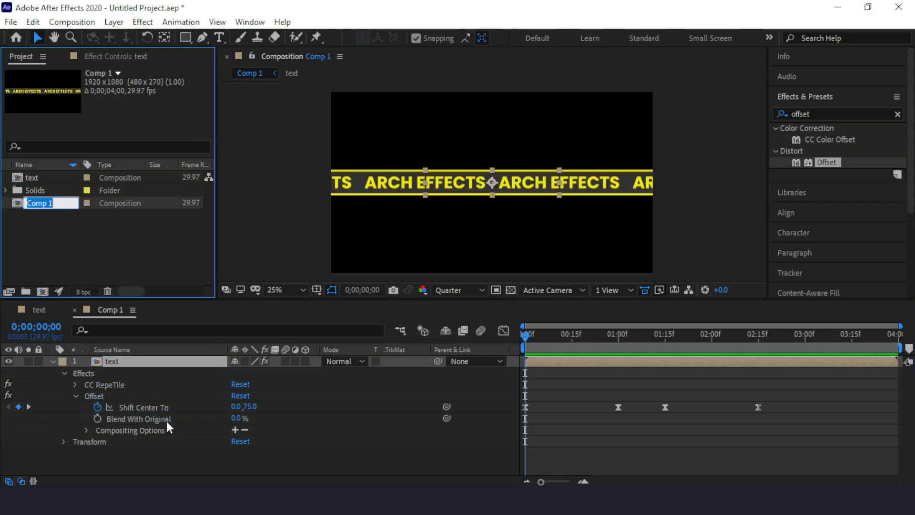
text(repet text)
key(Return)
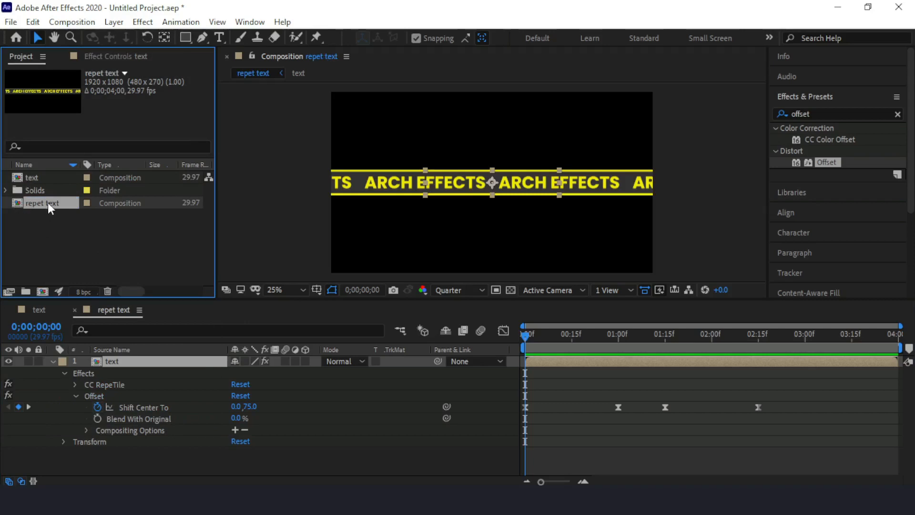
- Create a new 1920 x 1080 composition with a 4-second duration and add the repet text composition to it as a layer
click(72, 22)
click(86, 36)
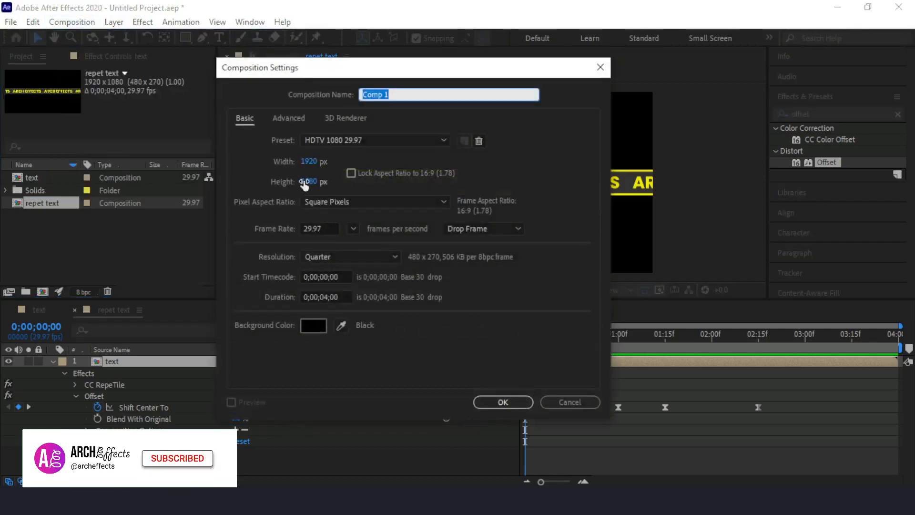
click(512, 405)
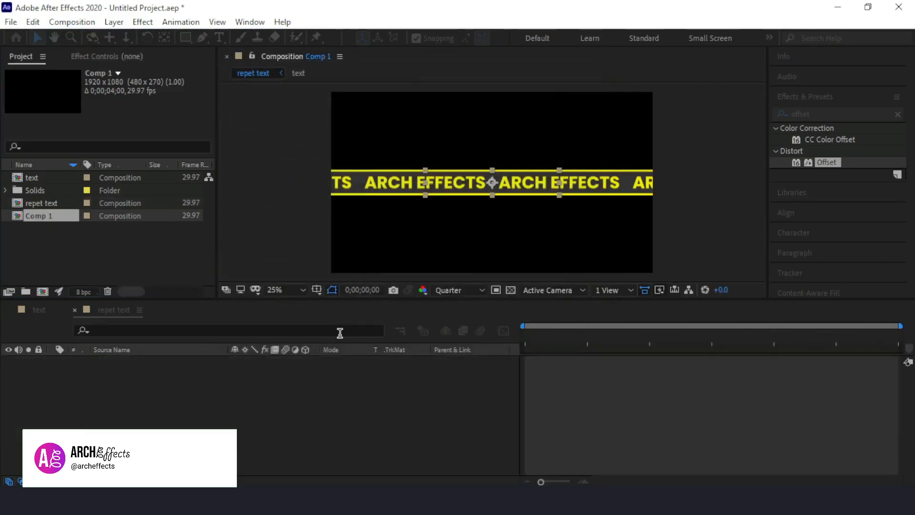
click(42, 202)
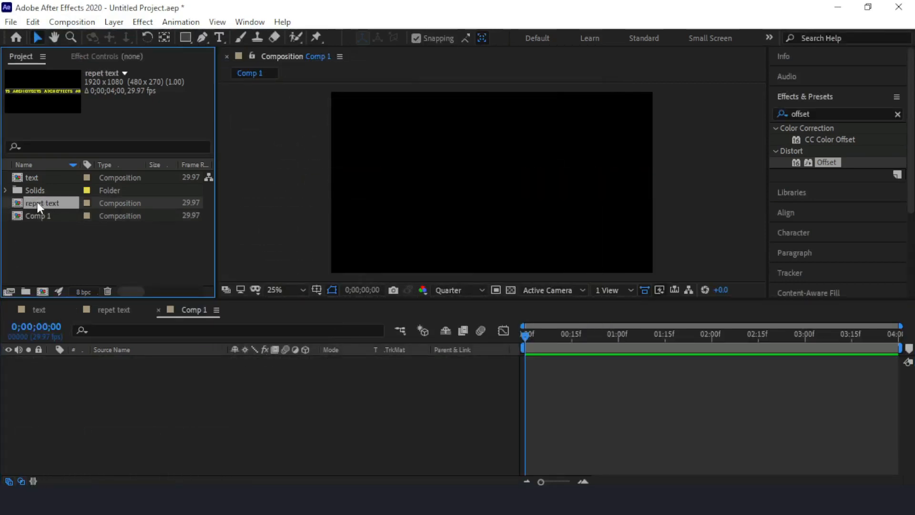
drag(133, 238, 155, 377)
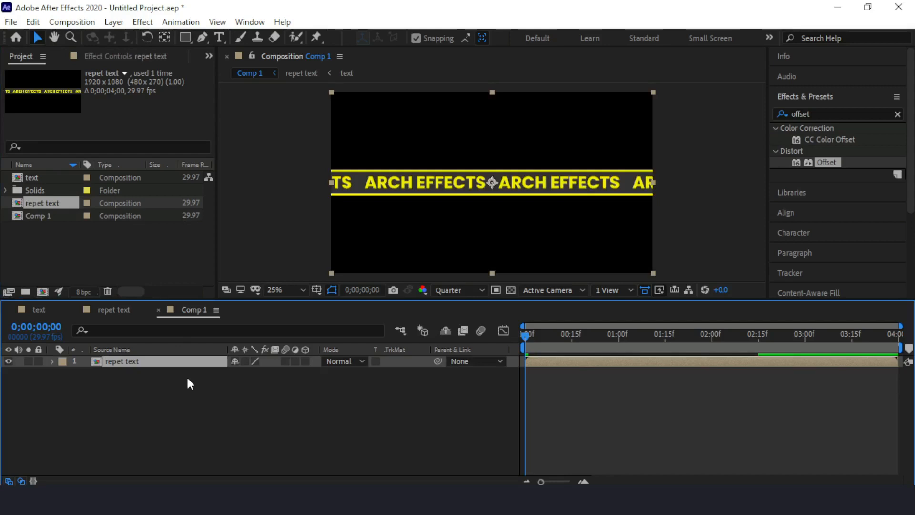
- Search the effects for "cylin" and apply CC Cylinder to the repet text layer
click(832, 117)
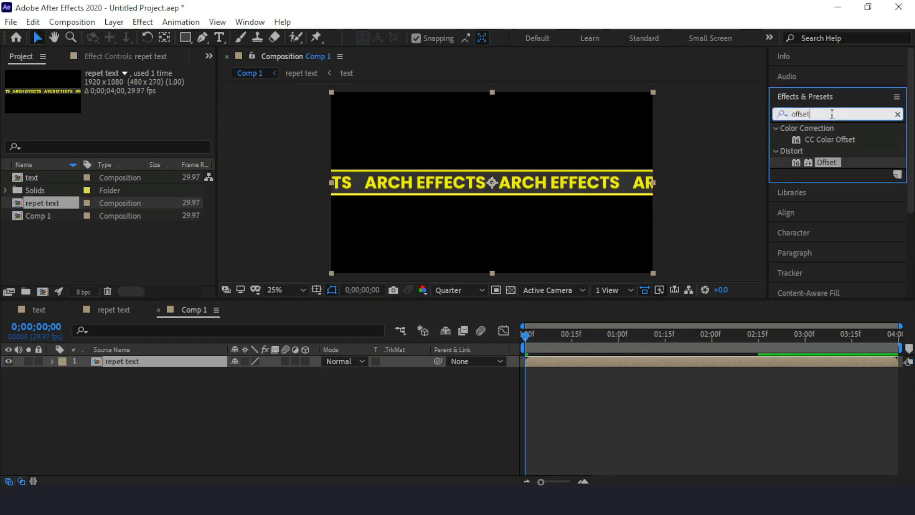
key(BackSpace)
key(BackSpace)
key(BackSpace)
key(BackSpace)
key(BackSpace)
key(BackSpace)
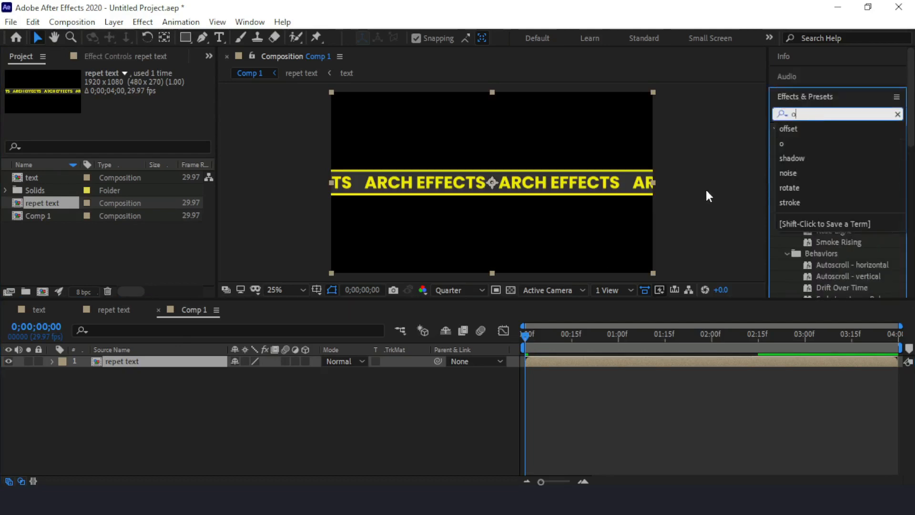
text(cylin)
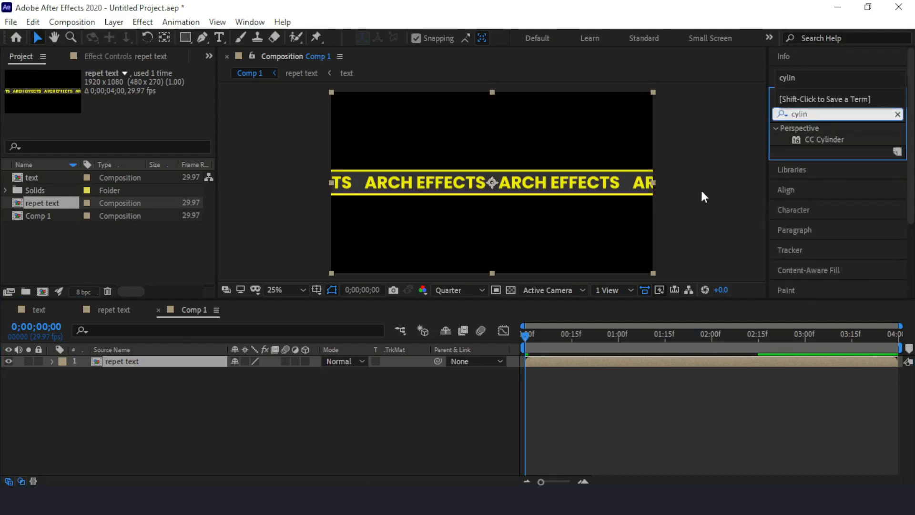
drag(832, 141, 151, 361)
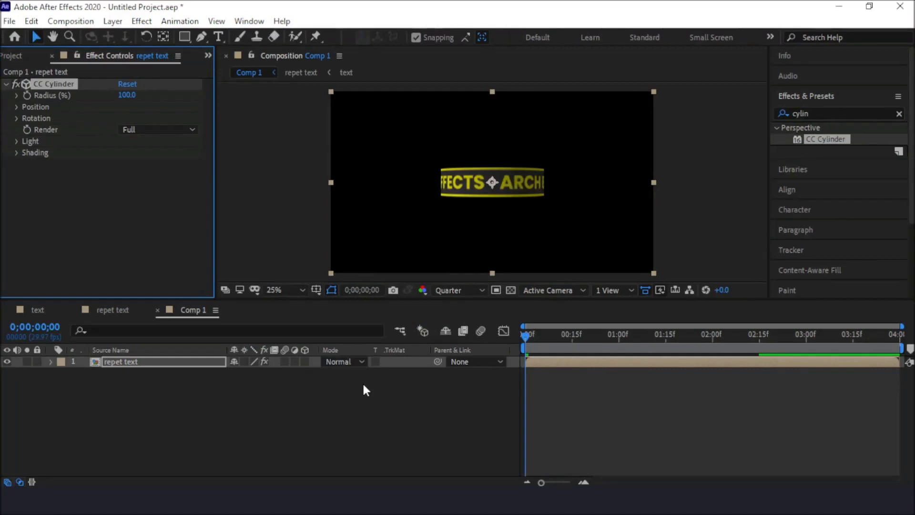
- Set CC Cylinder's Rotation X to -20° and scrub through the opening frames, returning to the start
click(17, 119)
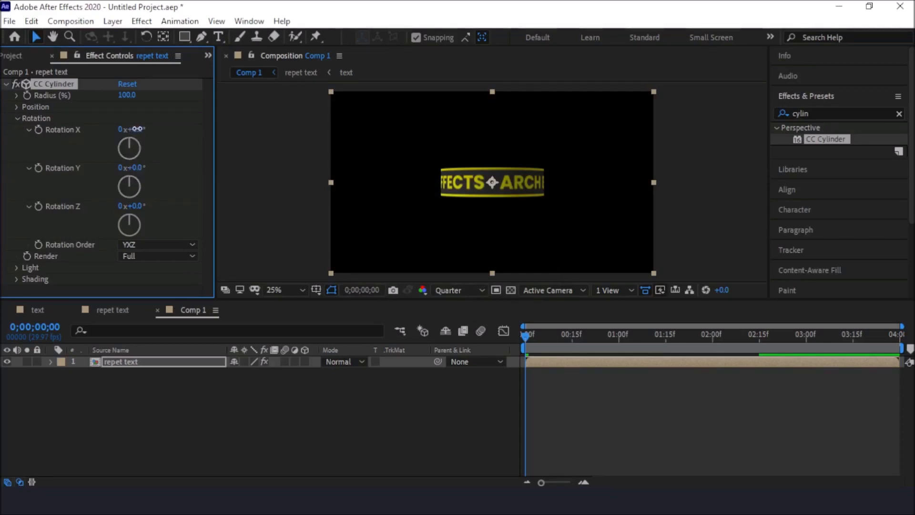
mouse_move(137, 129)
mouse_down()
mouse_move(152, 128)
mouse_move(126, 133)
mouse_up()
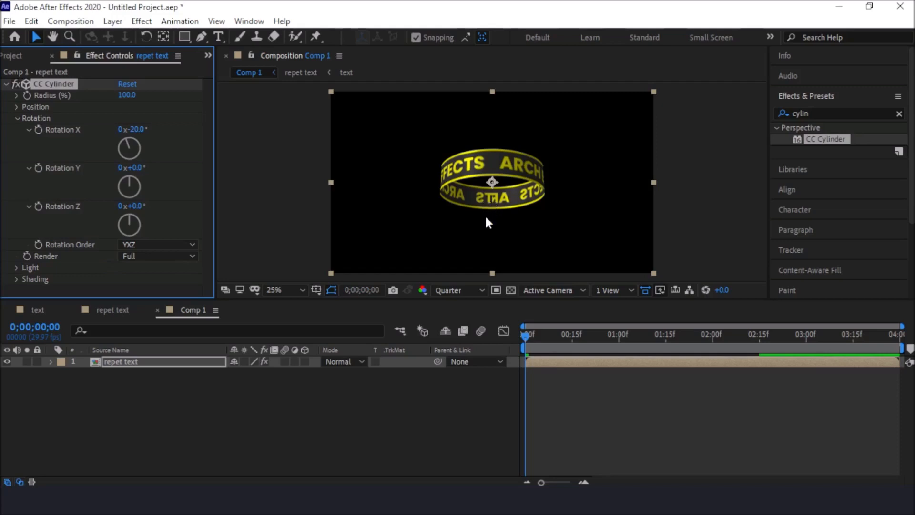
drag(527, 333, 556, 334)
drag(569, 338, 544, 337)
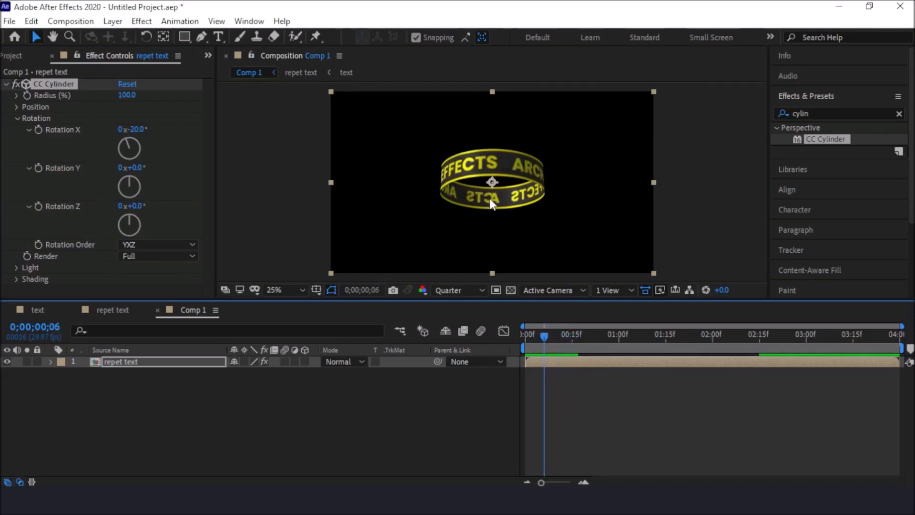
drag(540, 331, 513, 333)
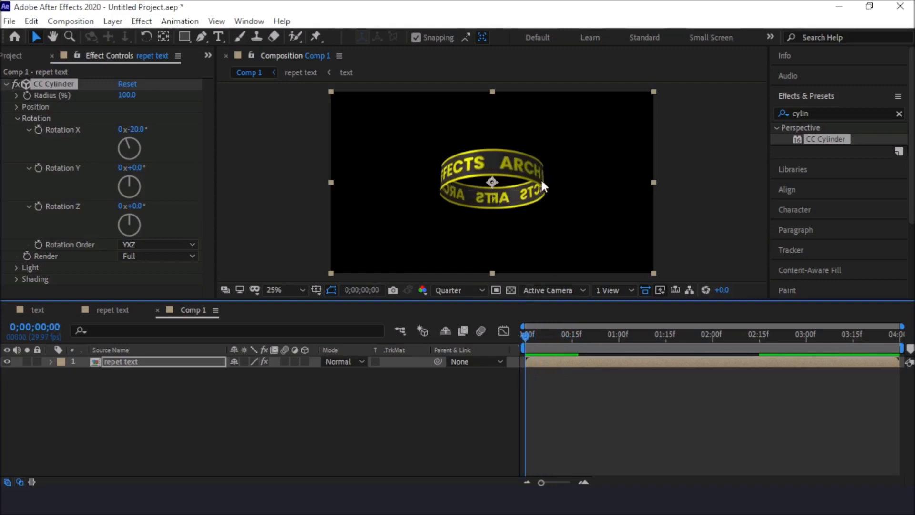
- Set CC Cylinder's Rotation Y to 75° and play a preview of the cylinder animation
click(129, 180)
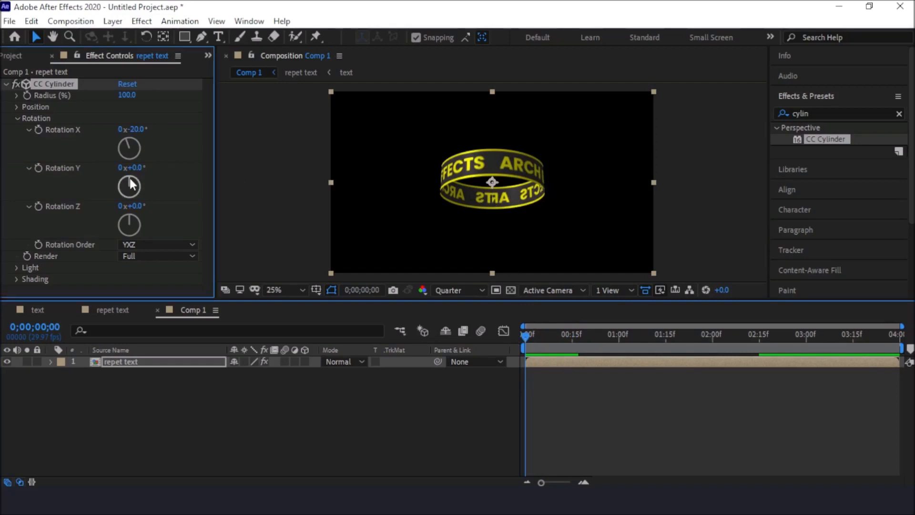
drag(129, 179, 136, 167)
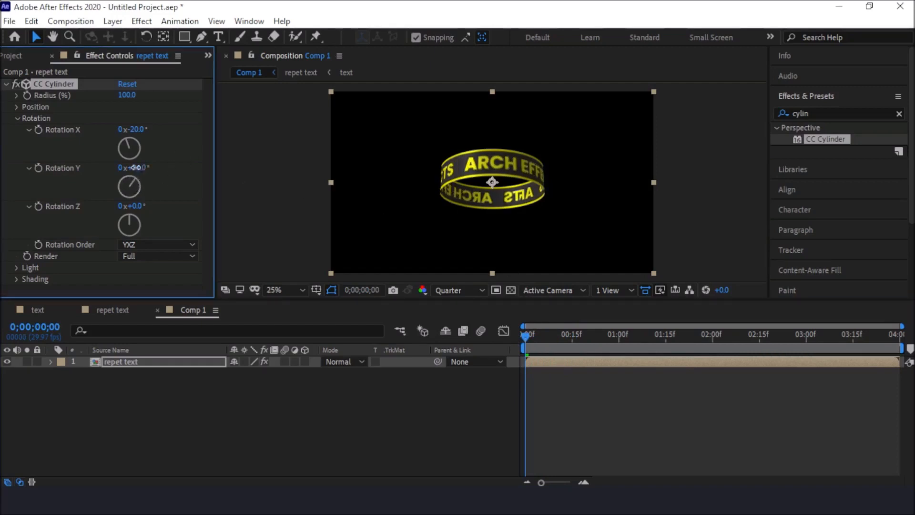
click(136, 167)
text(75)
key(Return)
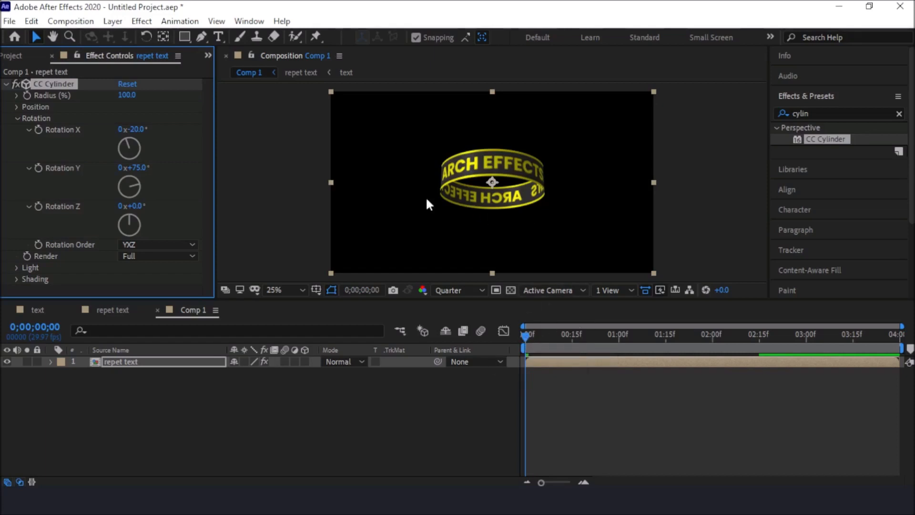
key(space)
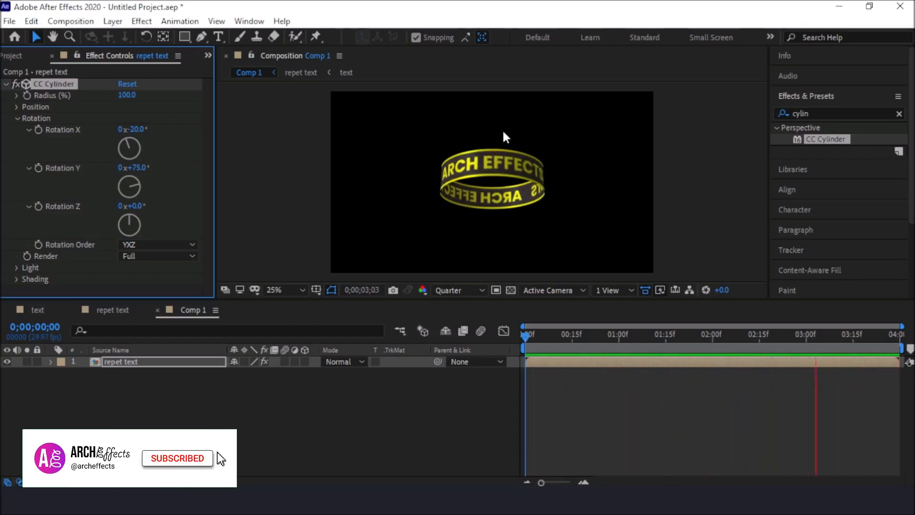
key(space)
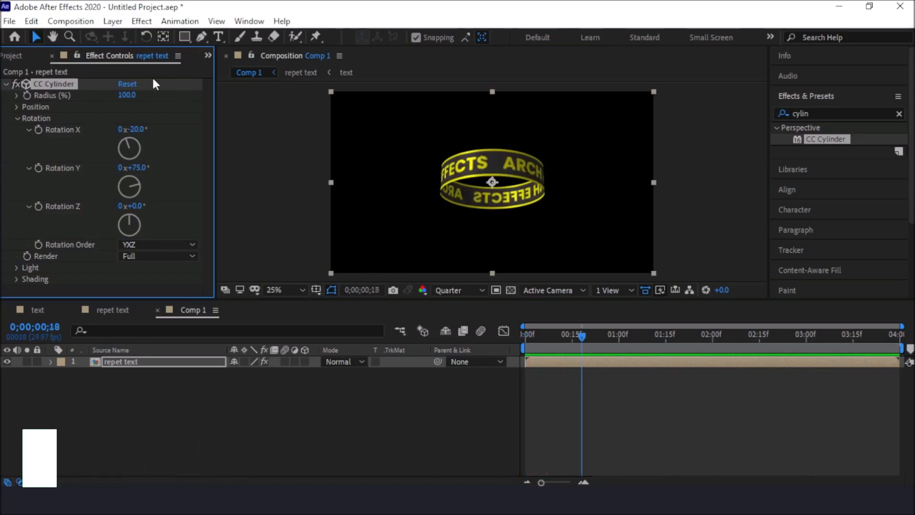
- Duplicate the repet text composition in the project, open the copy and delete all its Shift Center To keyframes
click(10, 55)
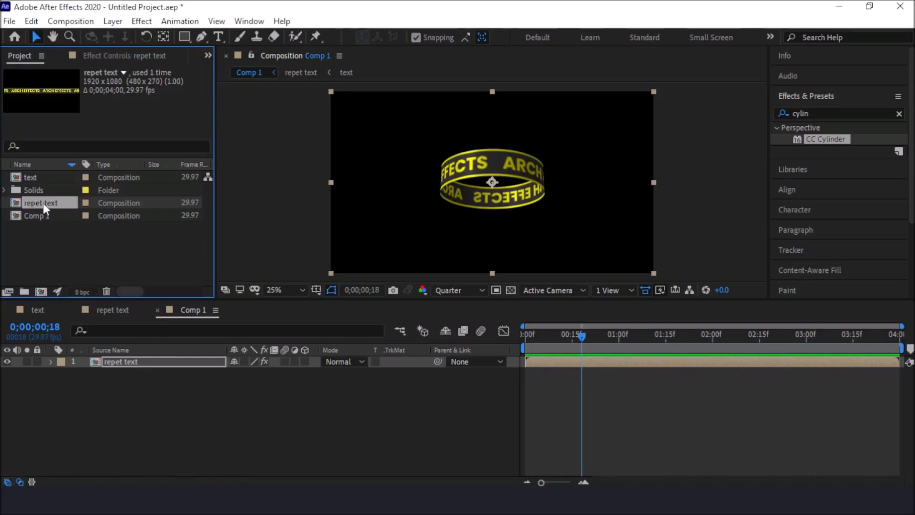
key(ctrl+d)
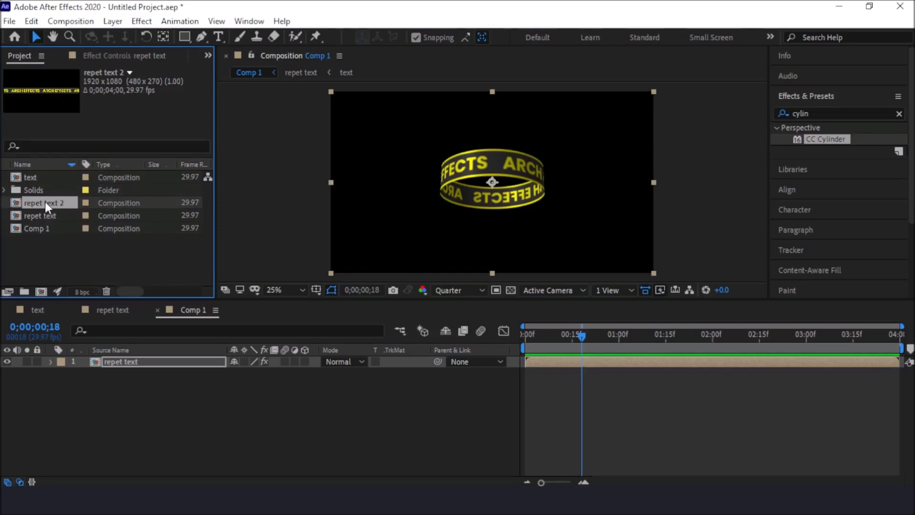
double_click(45, 201)
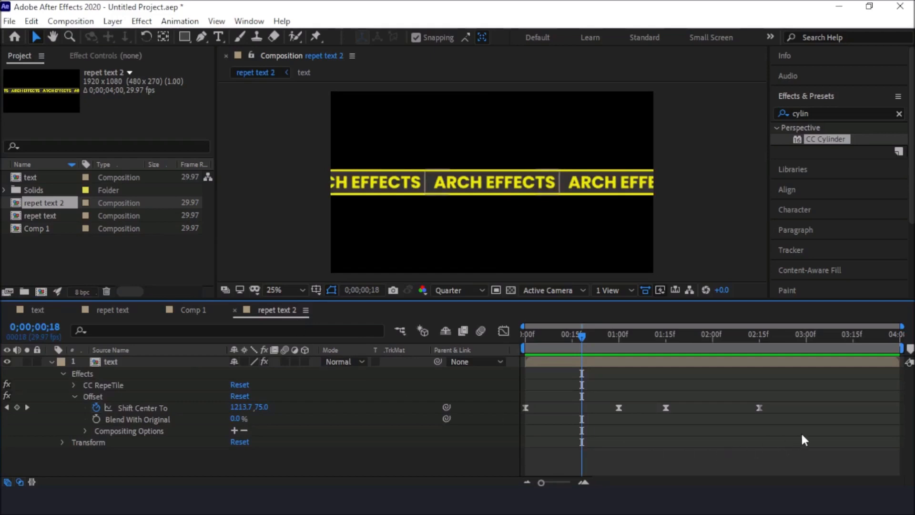
drag(802, 432, 519, 397)
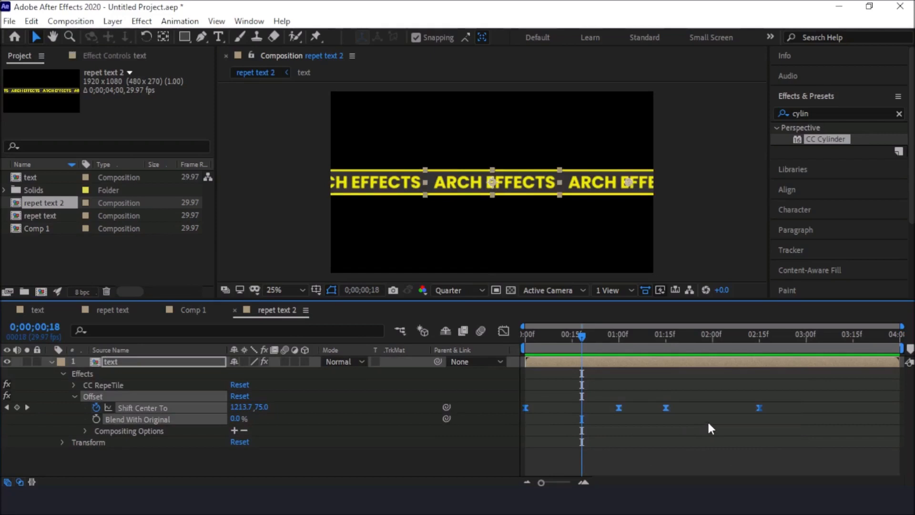
key(Delete)
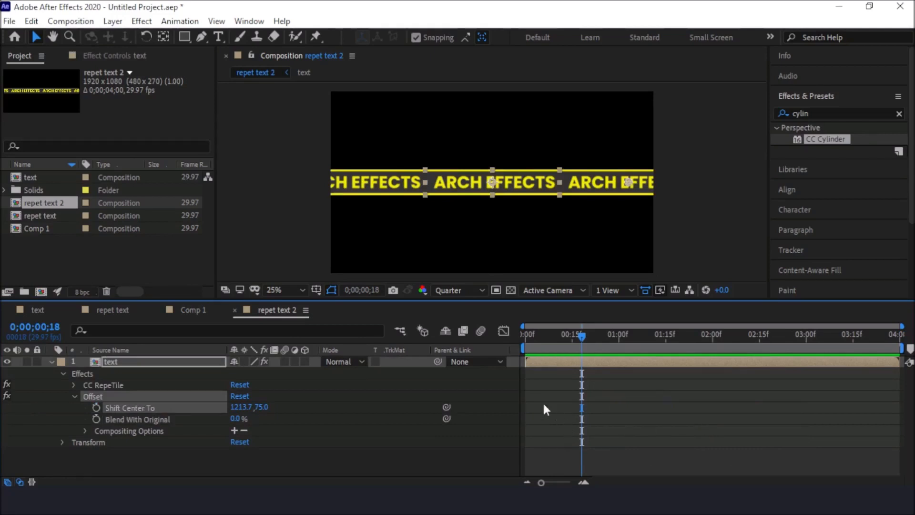
- Set the Offset effect's horizontal Shift Center To to 1600 at 0;00 and start keyframing it there
click(239, 406)
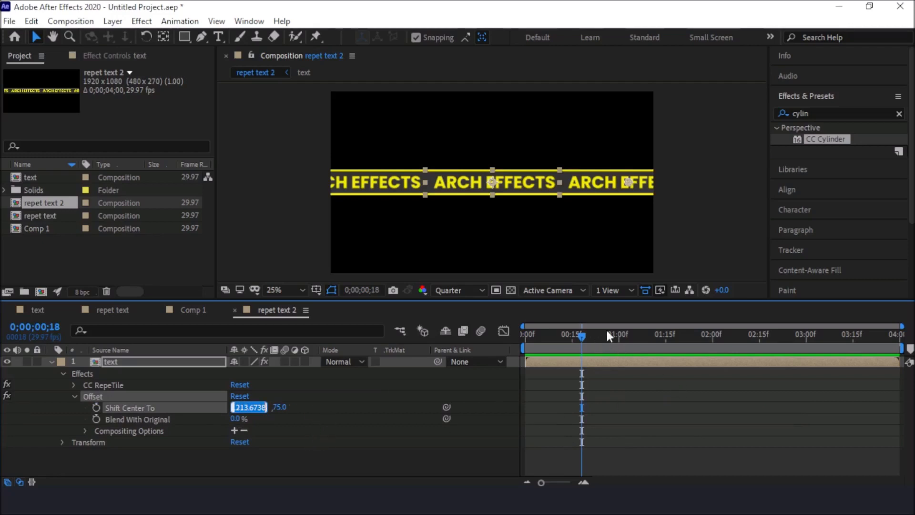
drag(575, 331, 514, 334)
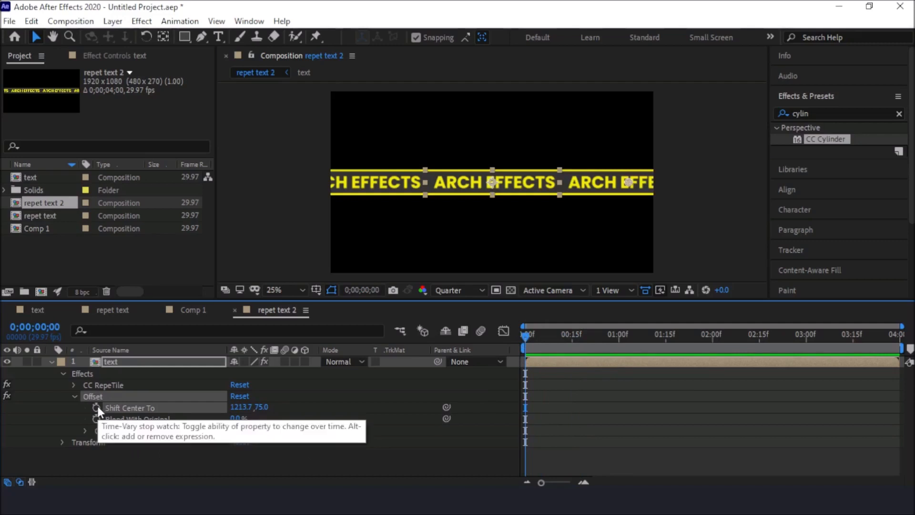
drag(241, 406, 290, 408)
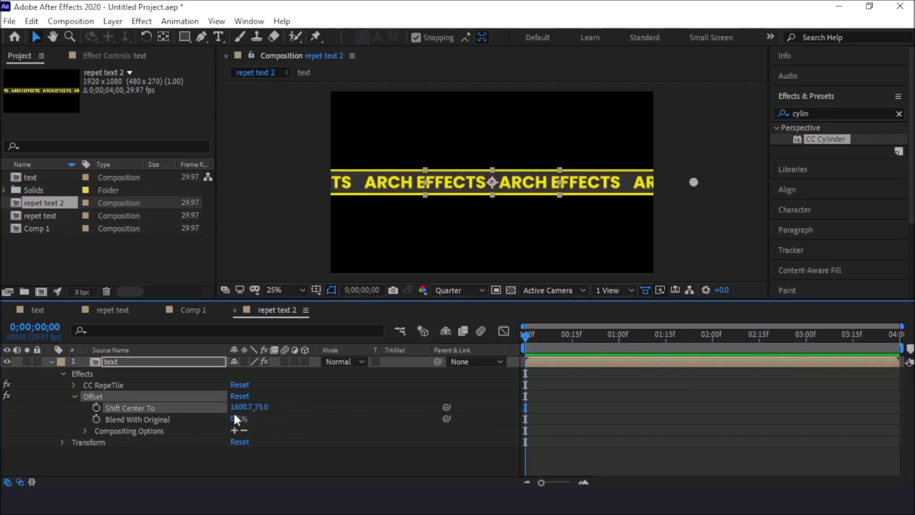
click(248, 407)
text(1600)
key(Return)
click(96, 408)
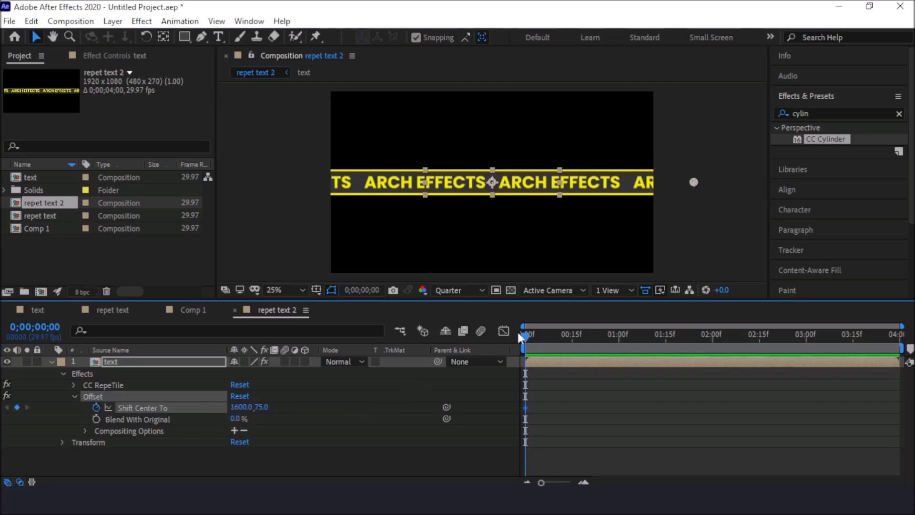
- Keyframe the horizontal Shift Center To at 0 at 1;00 and add a matching hold keyframe at 1;15
drag(526, 339, 616, 343)
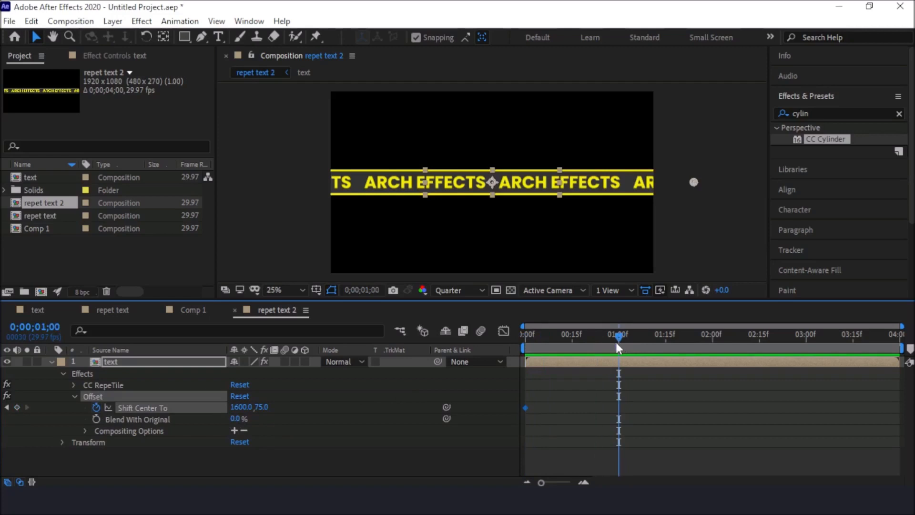
click(238, 407)
text(0)
key(Return)
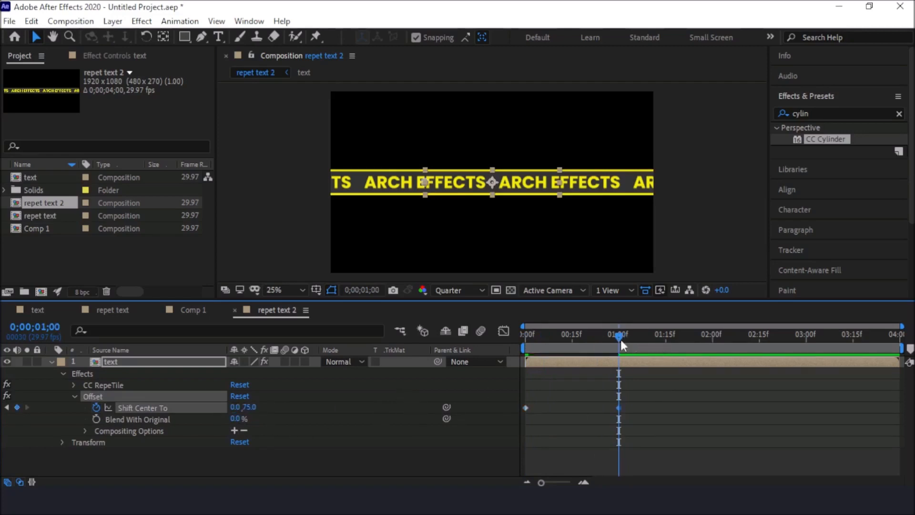
drag(621, 342, 667, 341)
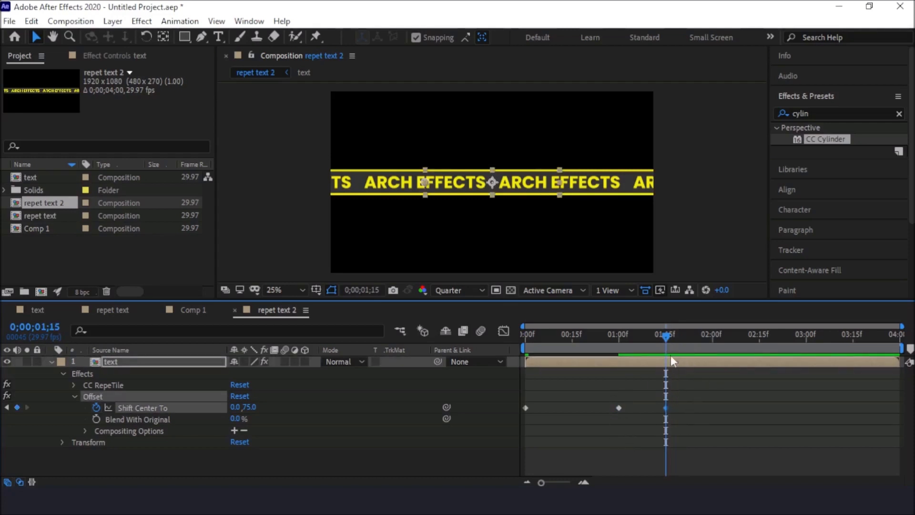
- Copy the first Shift Center To keyframe to 2;15 in the duplicated composition
drag(667, 335, 760, 337)
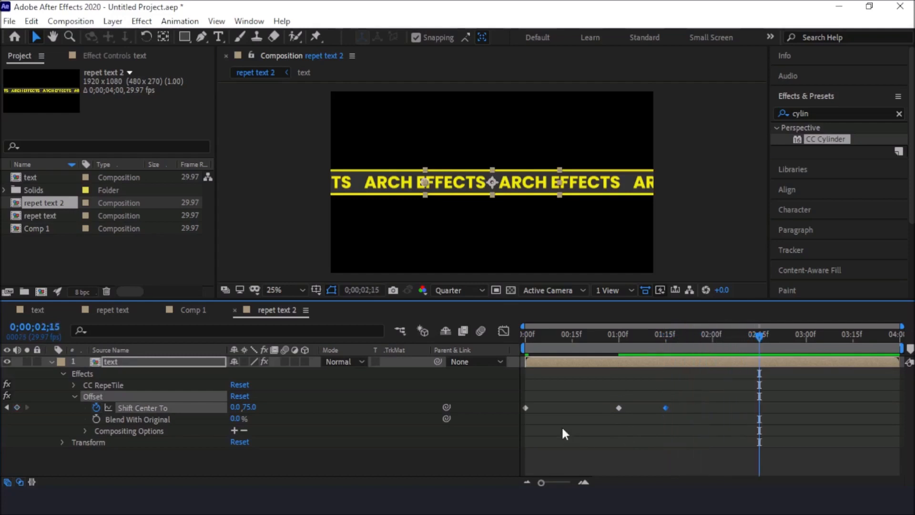
drag(561, 425, 517, 396)
key(ctrl+c)
key(ctrl+v)
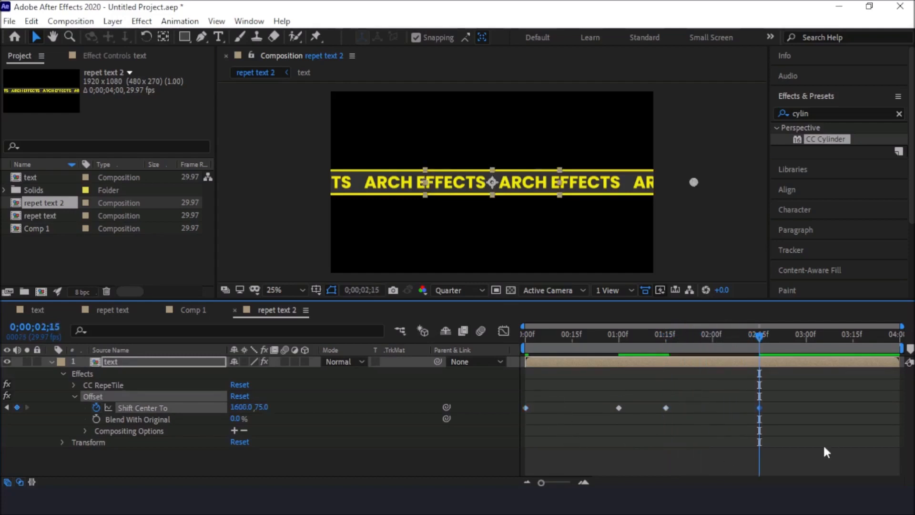
- Apply Easy Ease to the duplicated composition's four Shift Center To keyframes and adjust their speed curves in the Graph Editor
drag(823, 444, 523, 397)
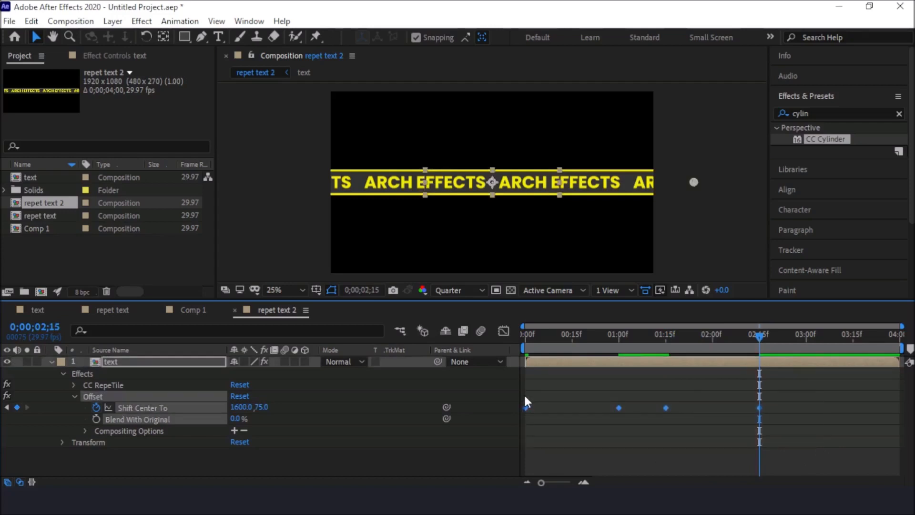
key(F9)
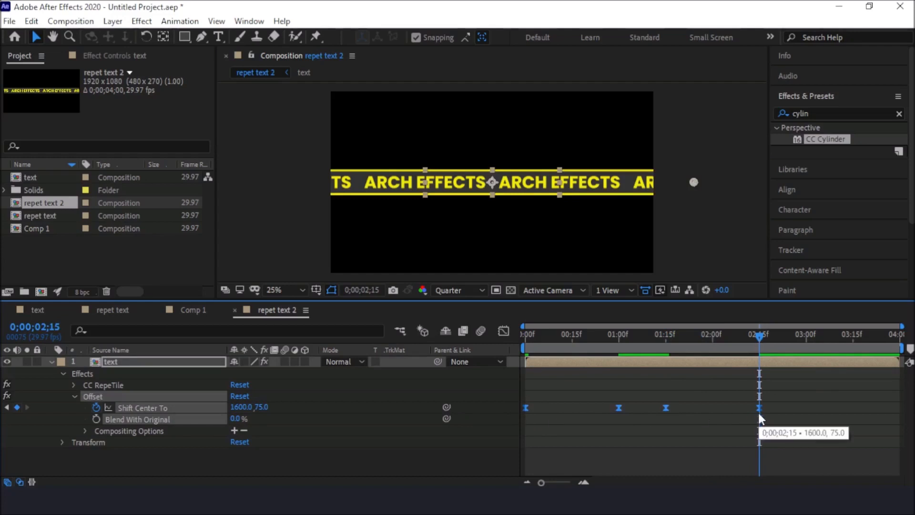
click(503, 331)
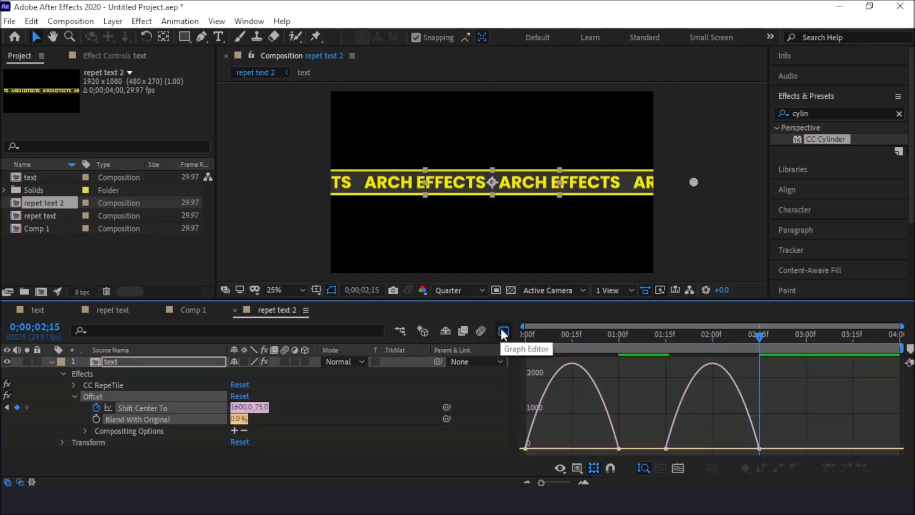
drag(798, 427, 592, 443)
click(504, 331)
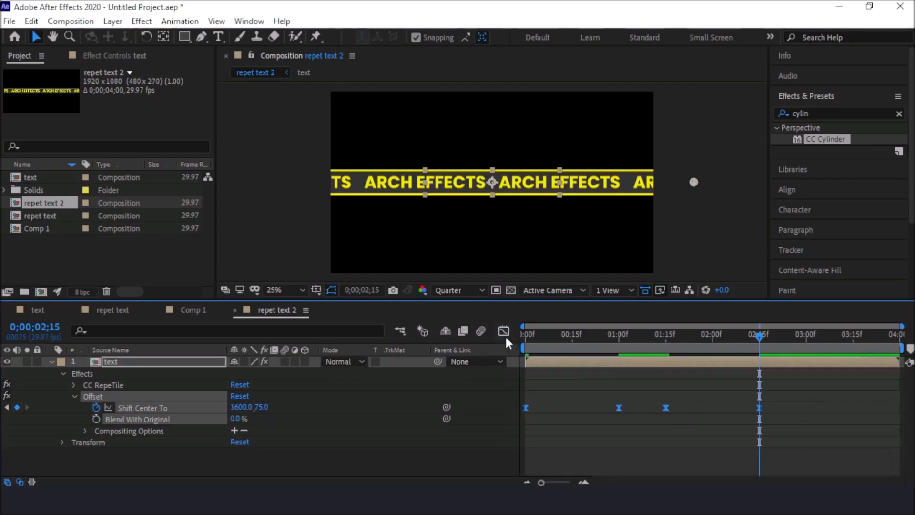
- Preview the repet text 2 composition's scrolling animation from the first frame
drag(758, 340, 457, 350)
key(space)
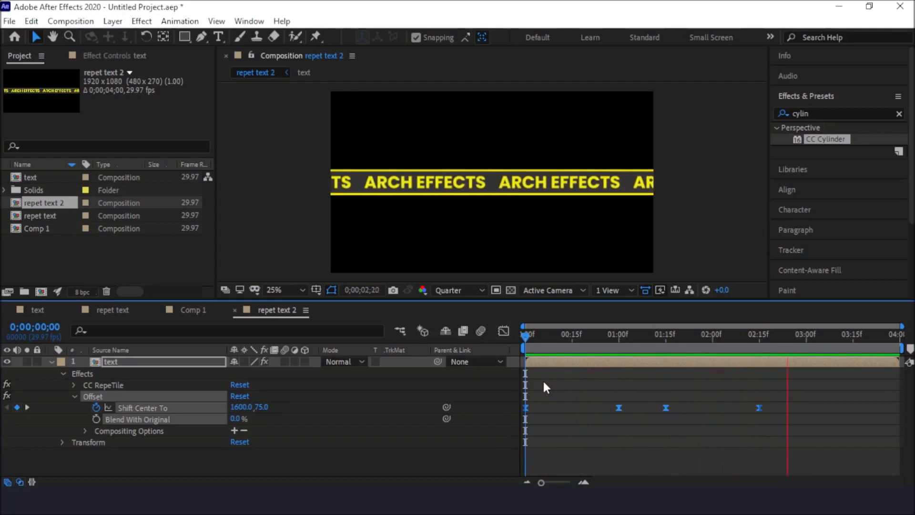
key(space)
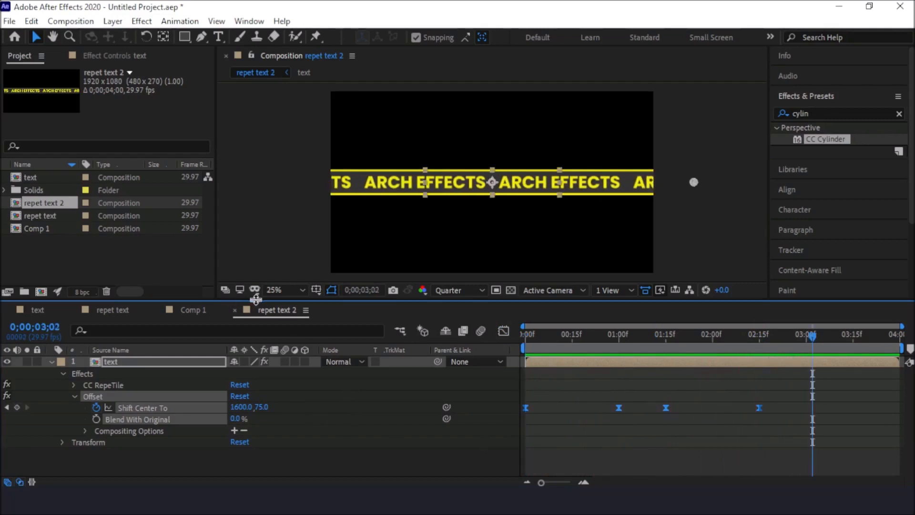
- Add the repet text 2 composition to Comp 1 below the repet text layer and apply CC Cylinder to it
click(188, 310)
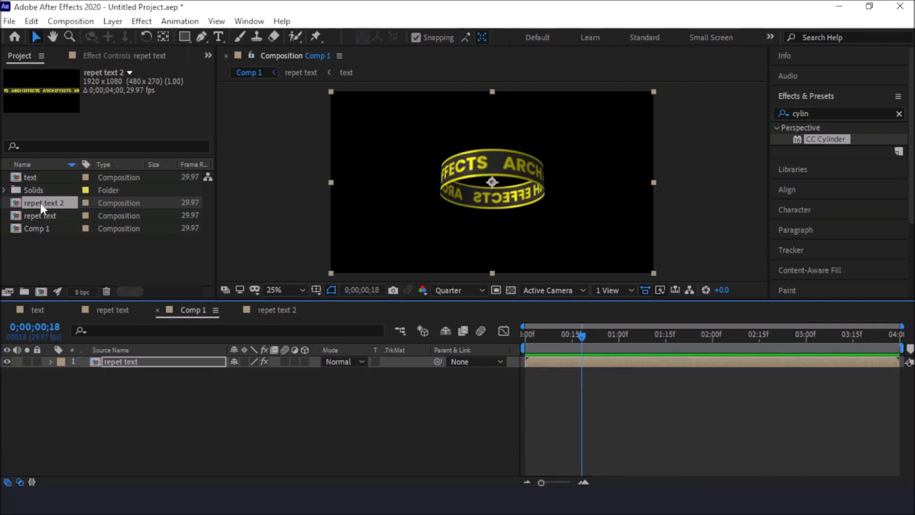
drag(40, 203, 113, 391)
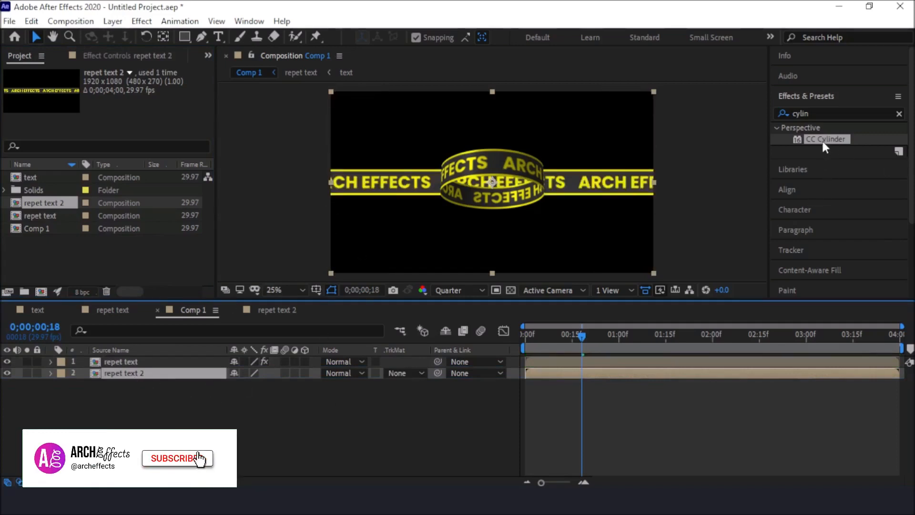
drag(829, 139, 147, 374)
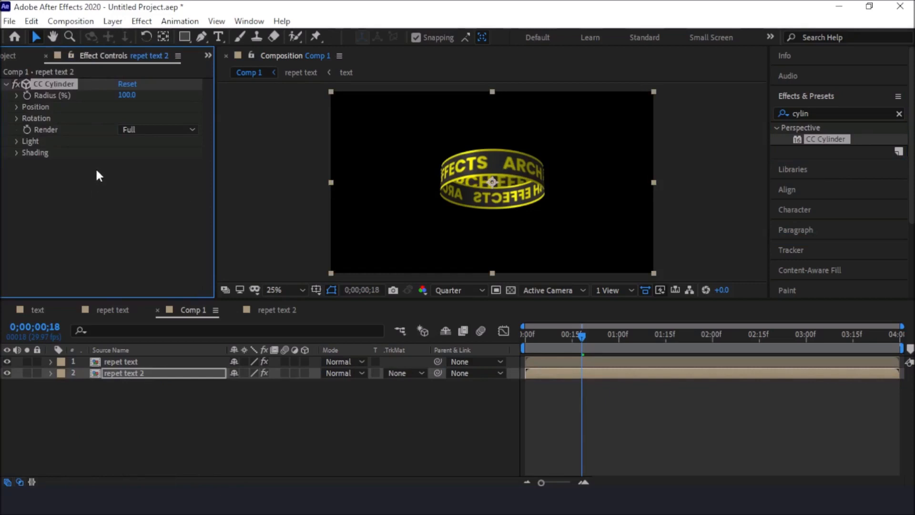
- Reveal the repet text 2 layer's Position and Scale, setting vertical position to 366 and scale to 78%
click(138, 375)
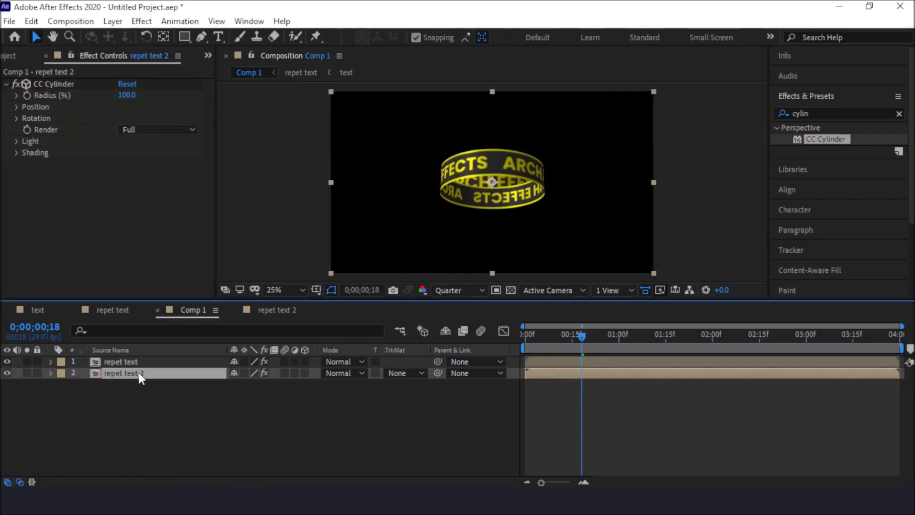
key(p)
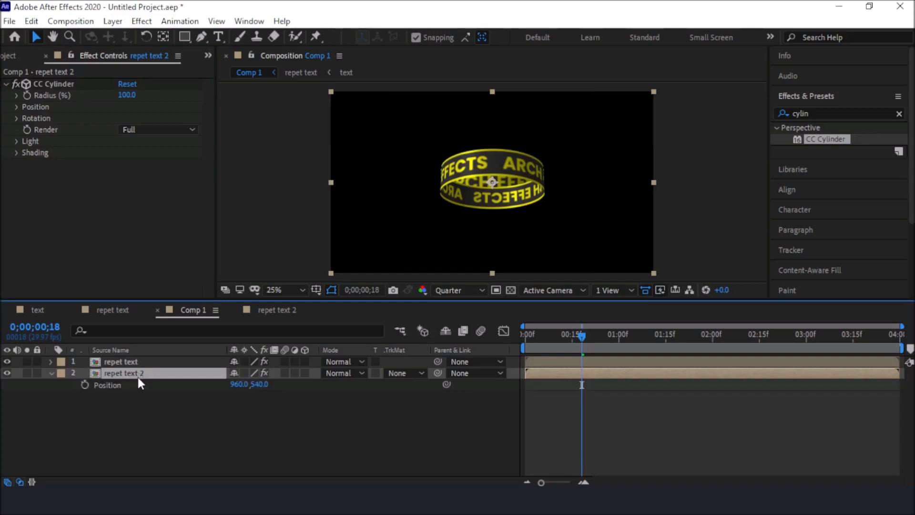
key(shift+s)
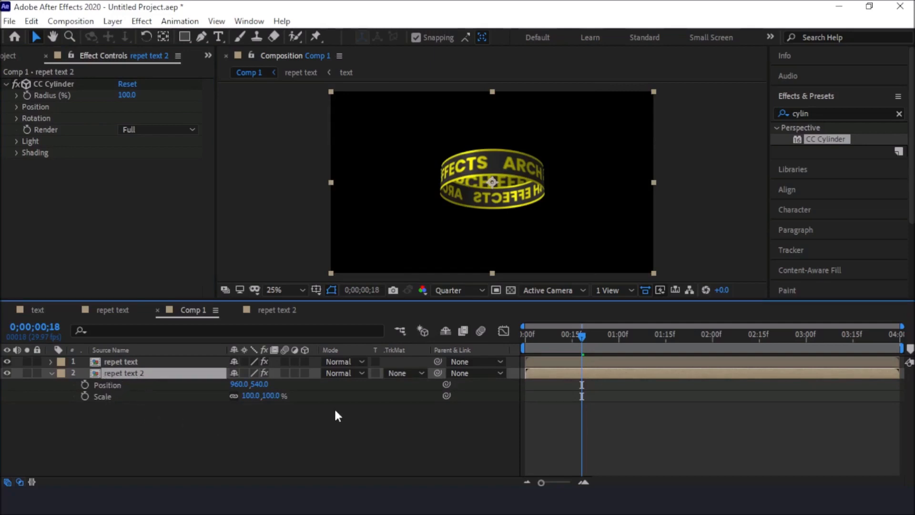
drag(257, 384, 148, 393)
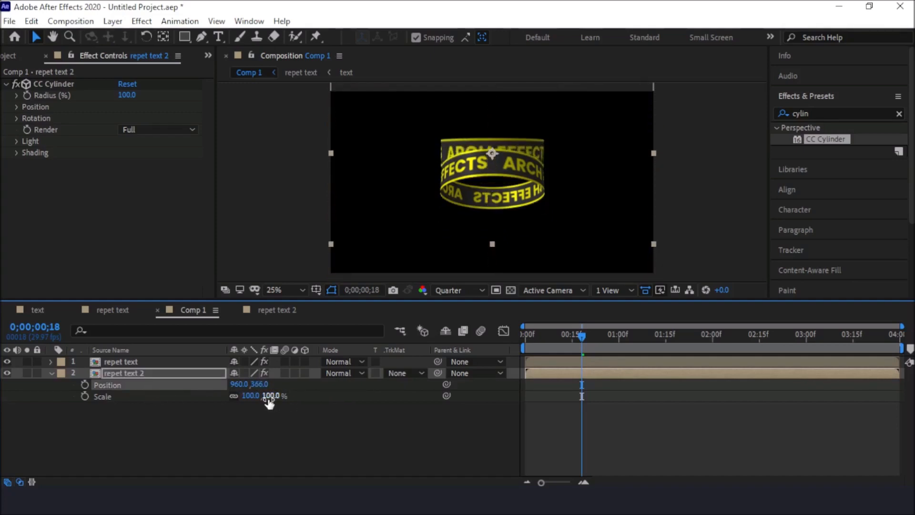
mouse_move(267, 396)
mouse_down()
mouse_move(249, 396)
mouse_move(260, 397)
mouse_up()
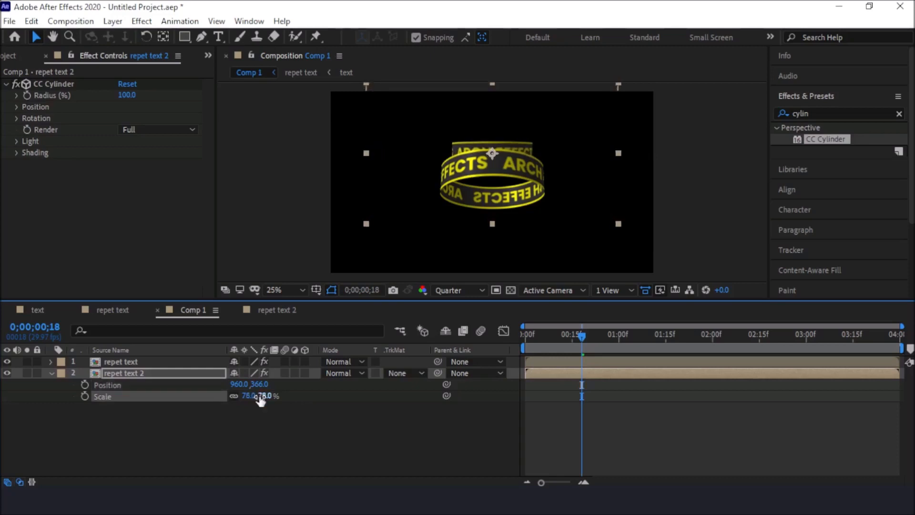
- Set the repet text 2 layer's CC Cylinder Rotation X to -20° and Rotation Y to 75°
click(17, 118)
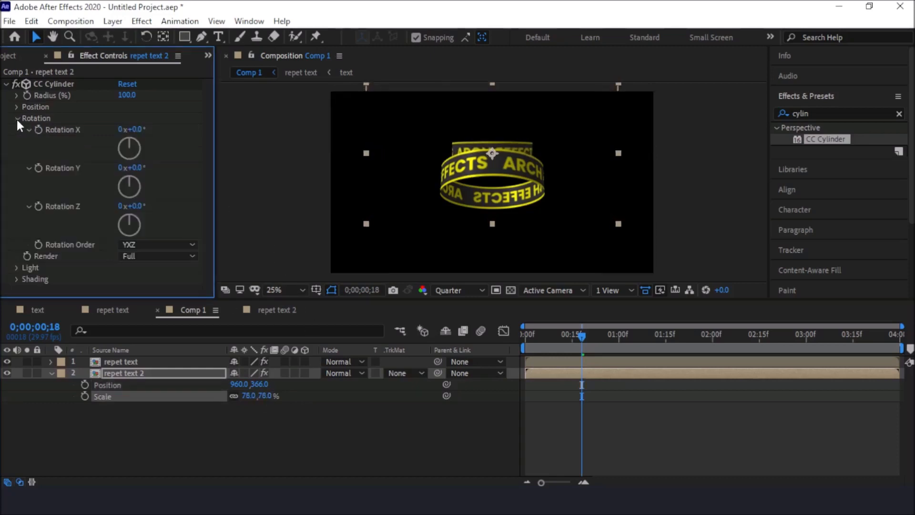
click(134, 130)
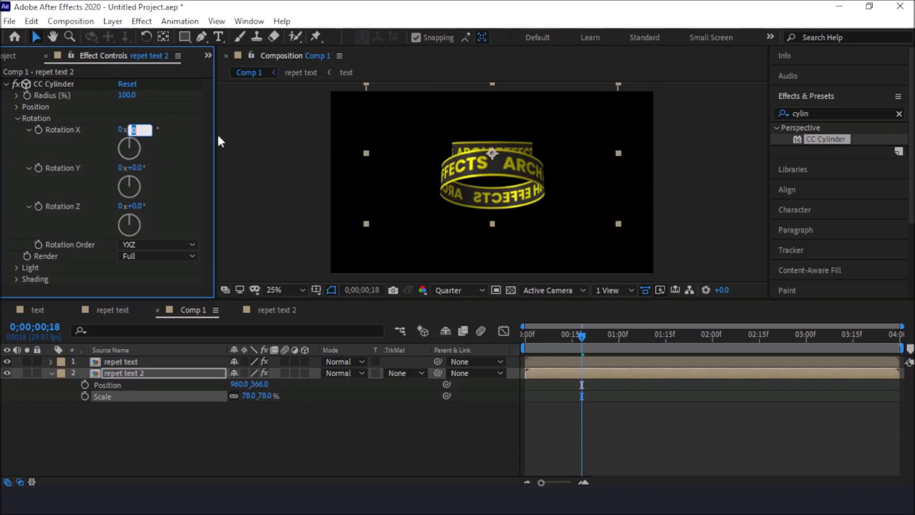
text(-20)
key(Return)
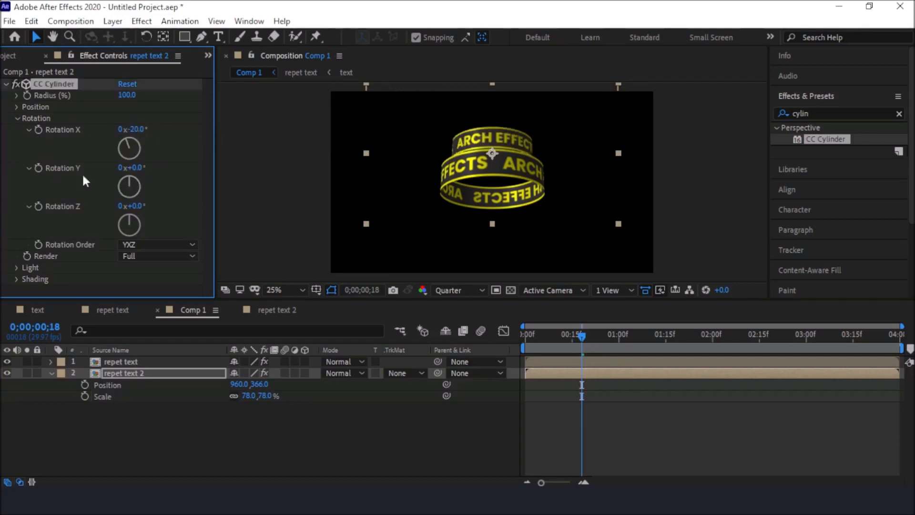
click(137, 168)
text(75)
key(Return)
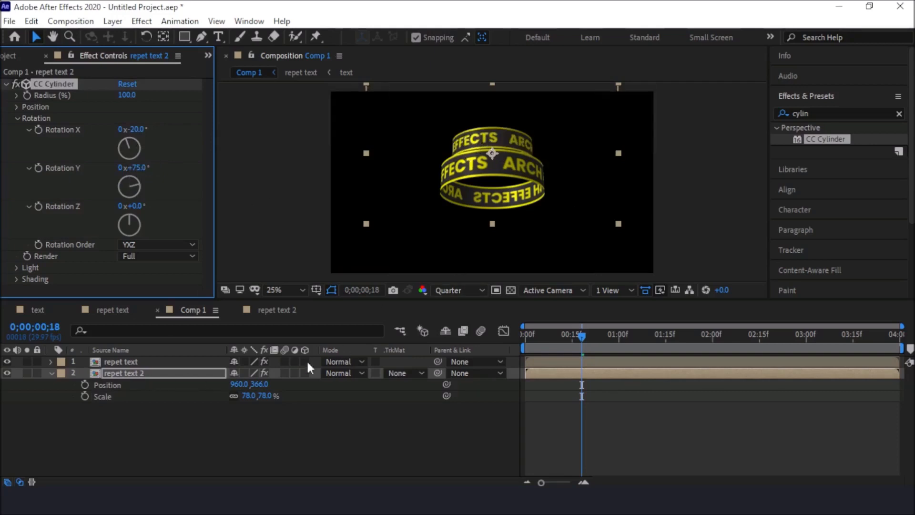
- Set the repet text 2 layer's vertical position to 356 and preview Comp 1 from the first frame
drag(260, 384, 254, 384)
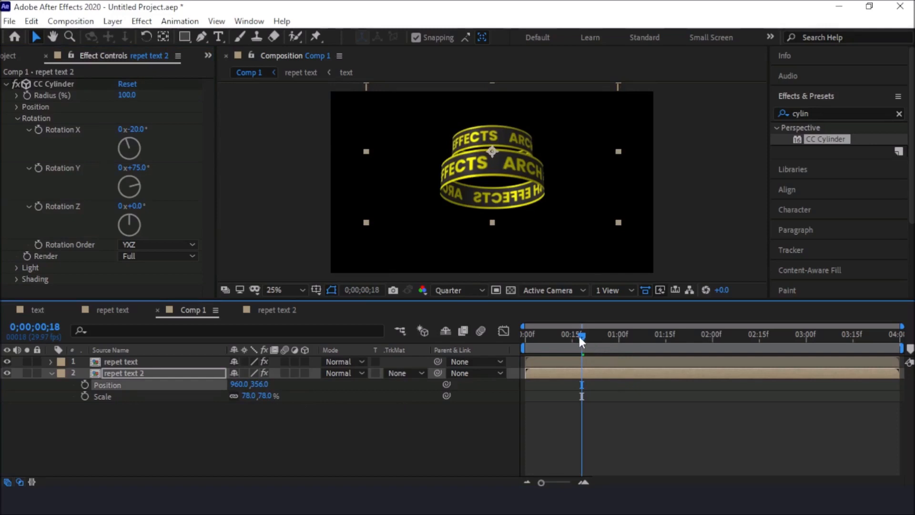
drag(579, 336, 476, 339)
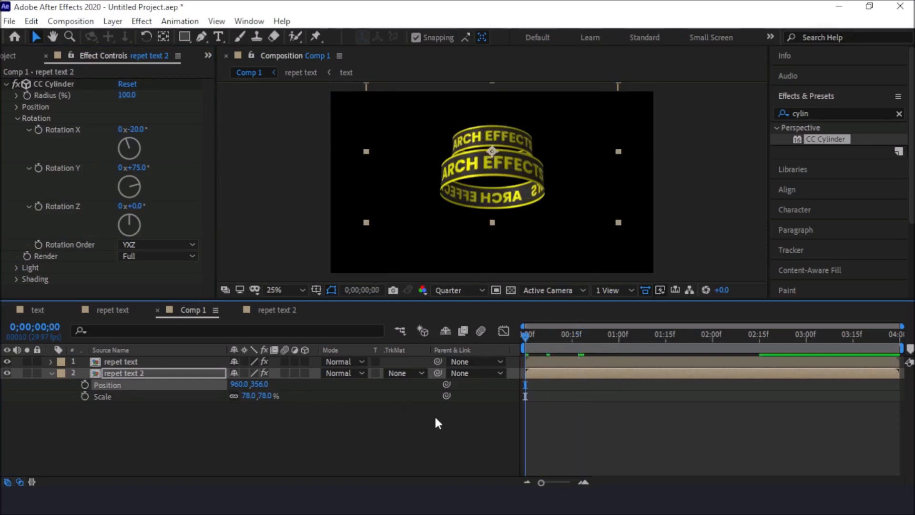
key(space)
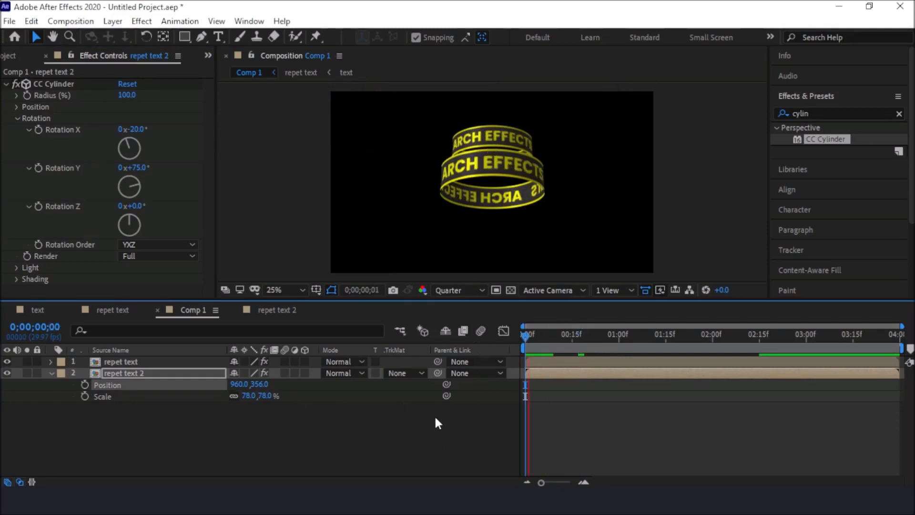